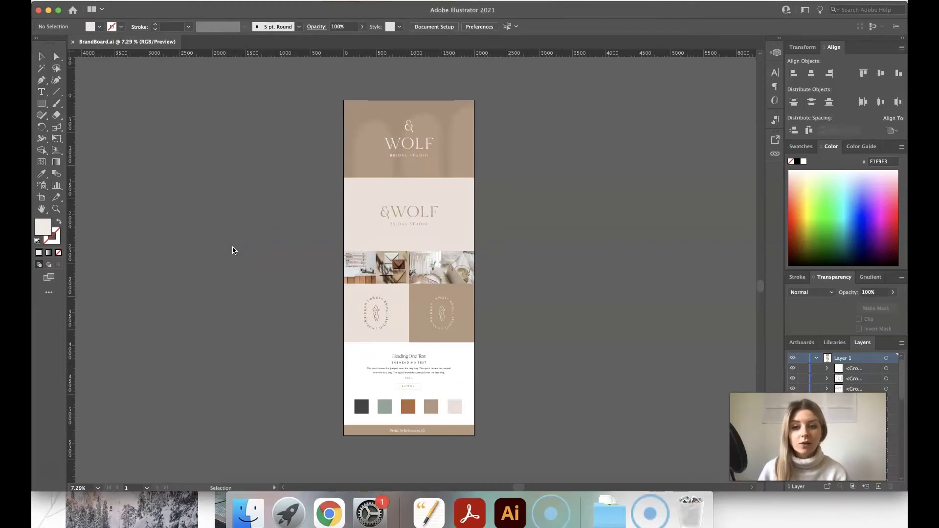
Step: Look over the brand board, briefly selecting then deselecting the top &WOLF logo group
scroll(321, 191, up, 5)
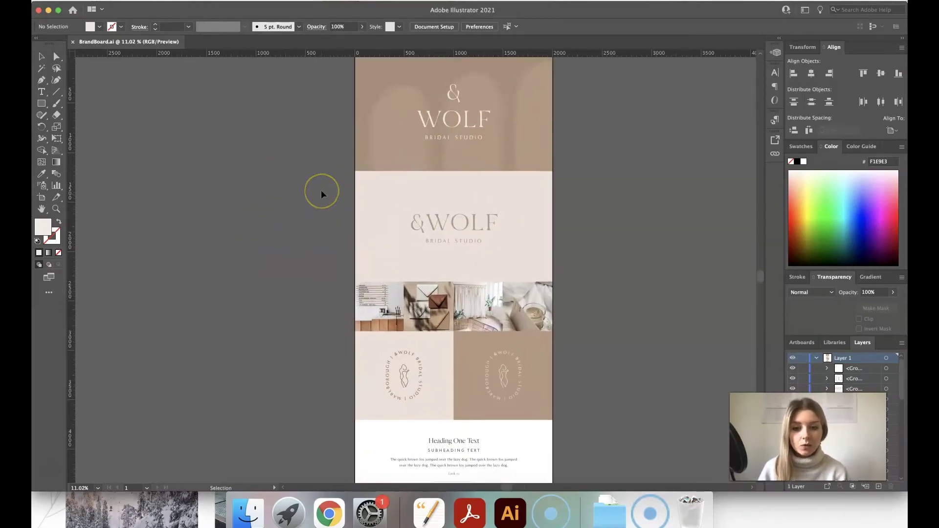
scroll(443, 173, right, 2)
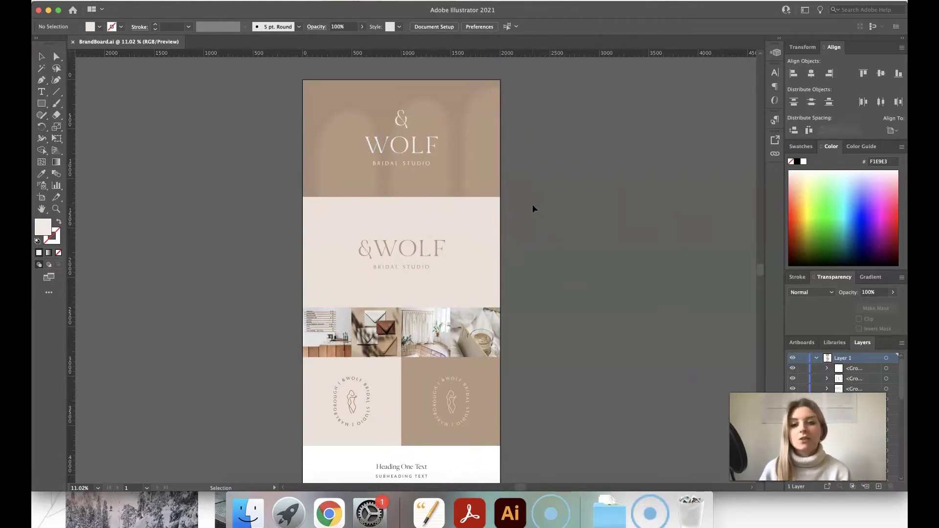
scroll(539, 160, down, 3)
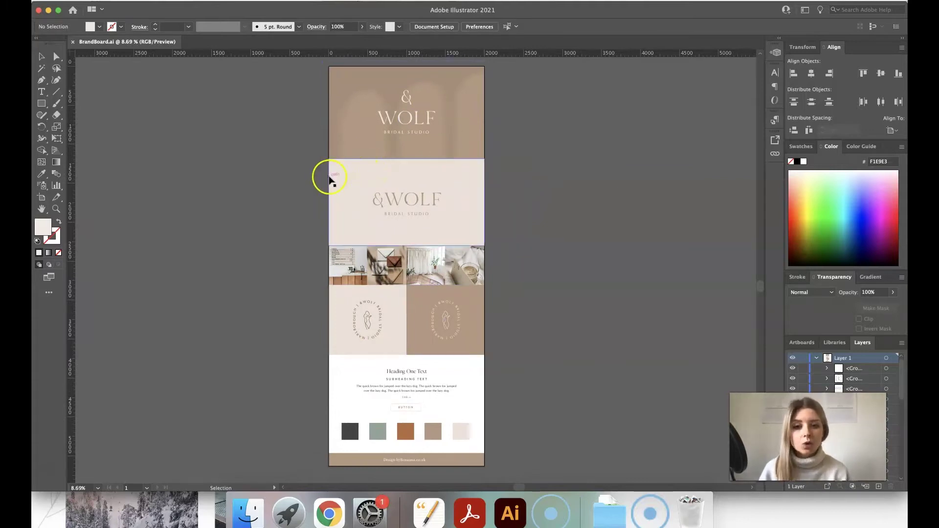
scroll(330, 181, up, 1)
click(384, 133)
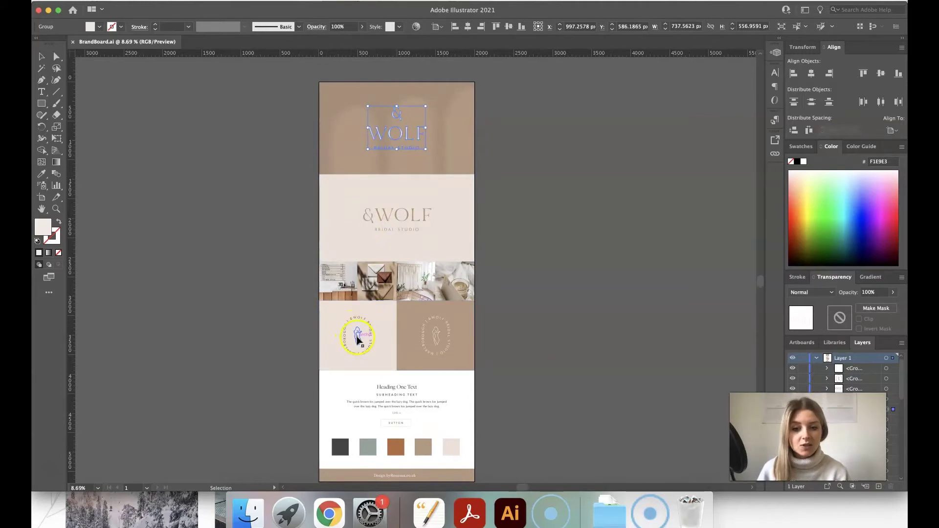
scroll(357, 337, up, 3)
scroll(356, 344, down, 3)
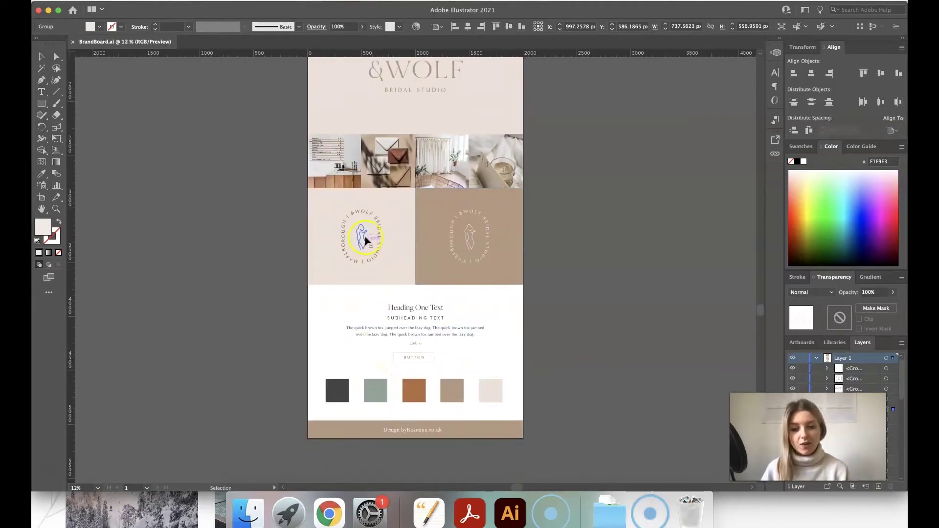
scroll(363, 237, down, 2)
scroll(399, 195, up, 3)
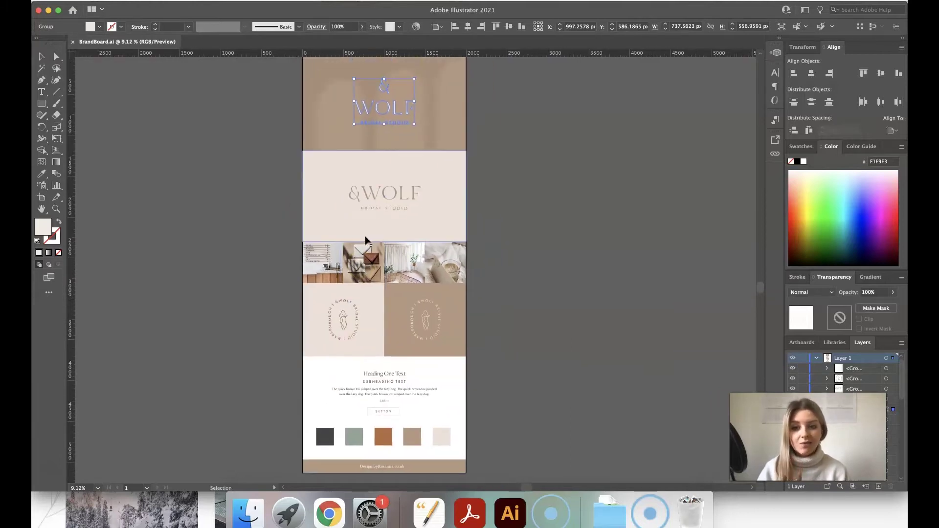
click(492, 167)
Step: Reposition the brand board in the view
scroll(492, 166, left, 3)
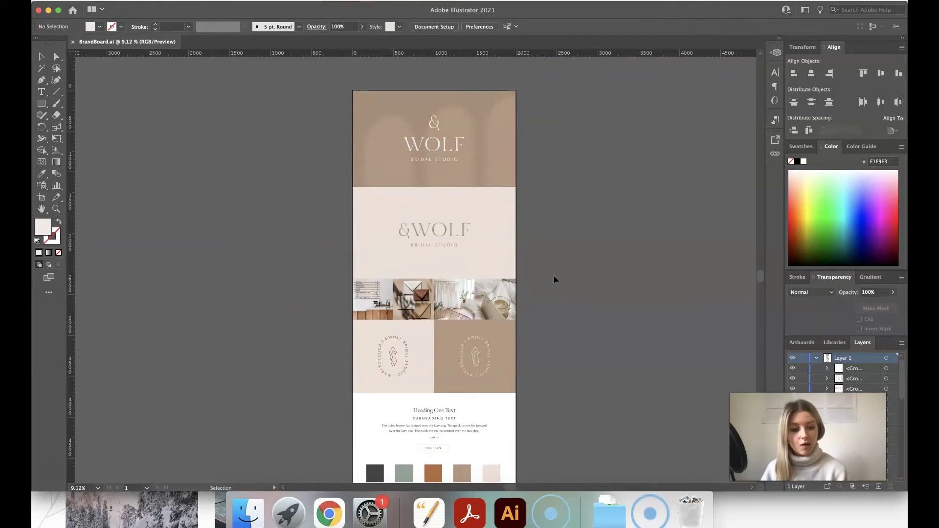
scroll(557, 159, down, 1)
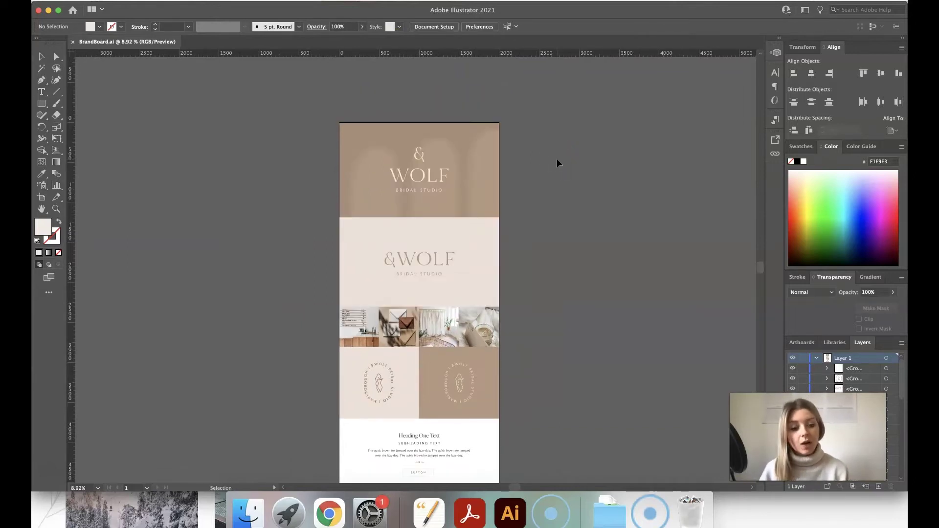
drag(469, 164, 430, 191)
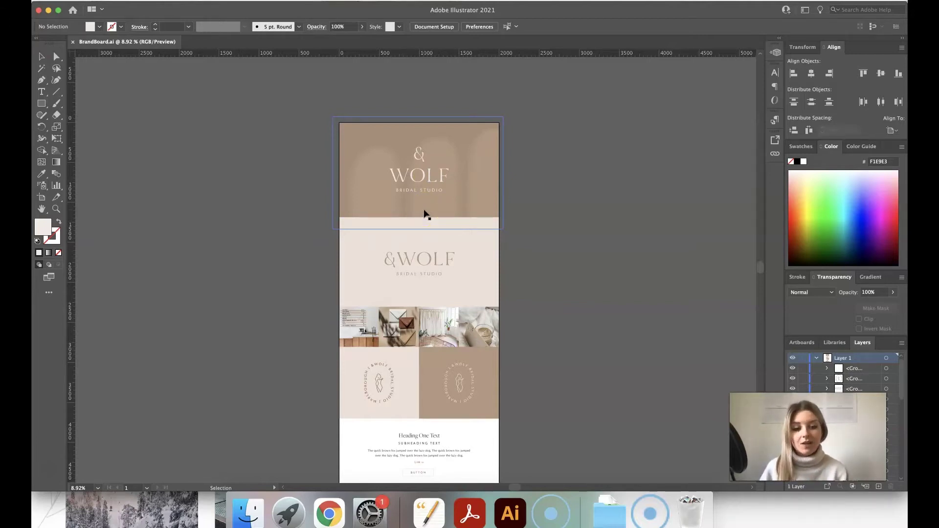
scroll(528, 198, up, 1)
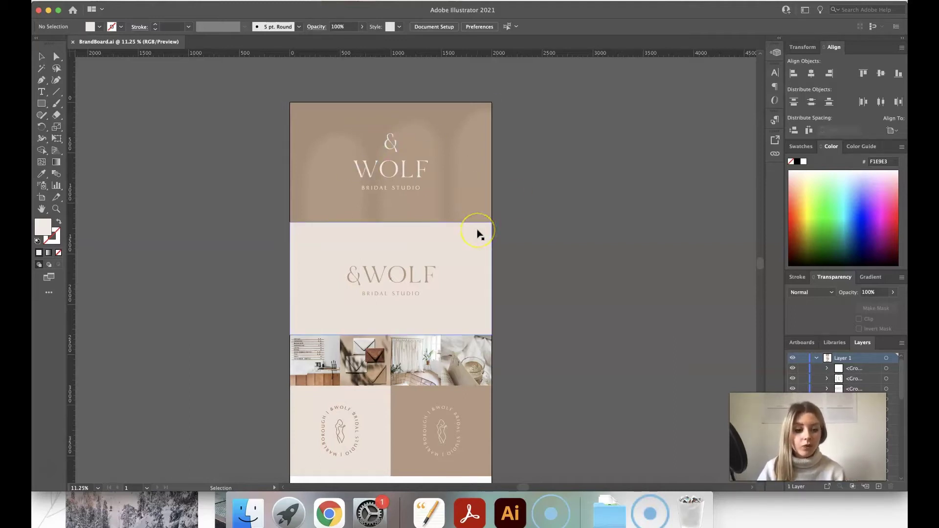
click(534, 287)
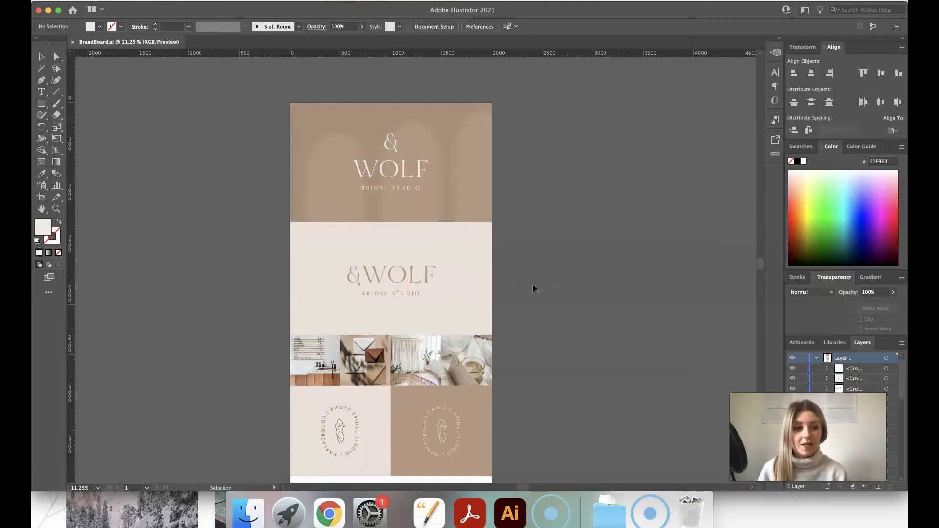
Step: Open the Logo Package Express 2.2 extension and select the top & WOLF logo group
click(777, 52)
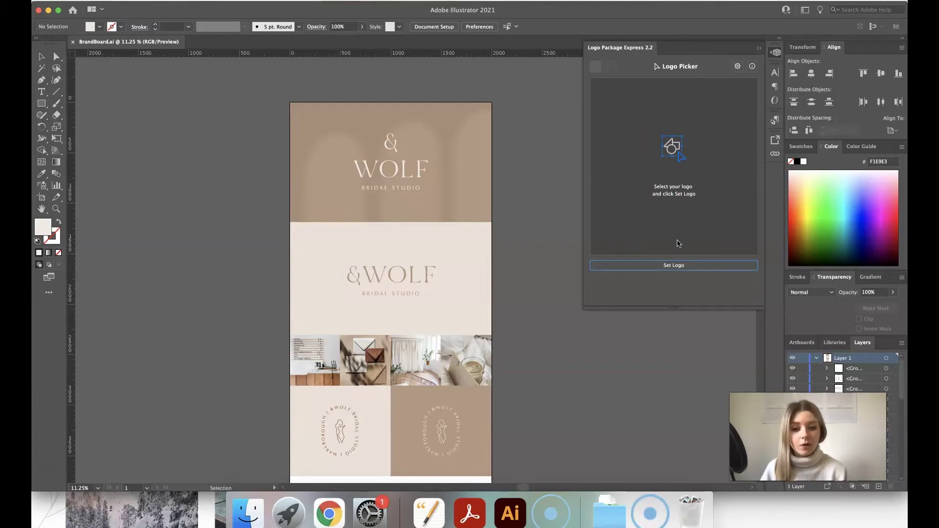
scroll(509, 231, down, 2)
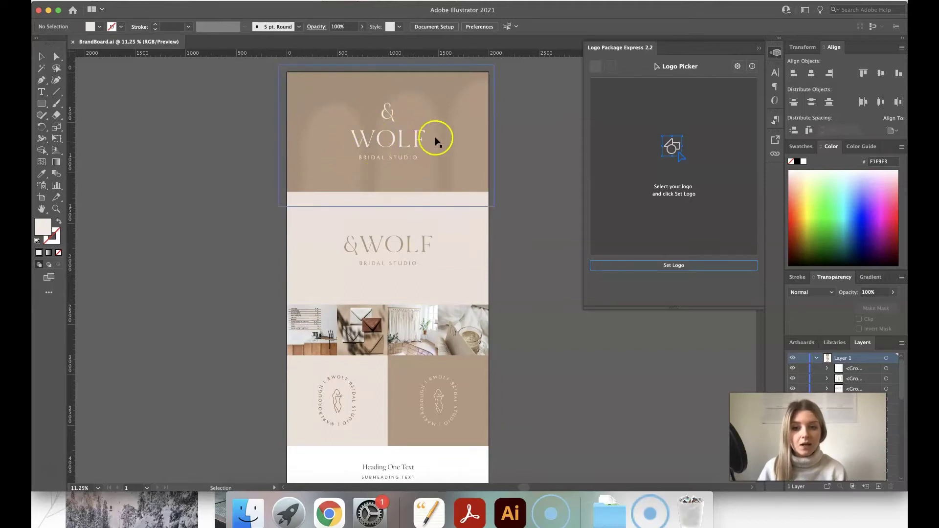
scroll(436, 121, down, 1)
scroll(437, 124, down, 2)
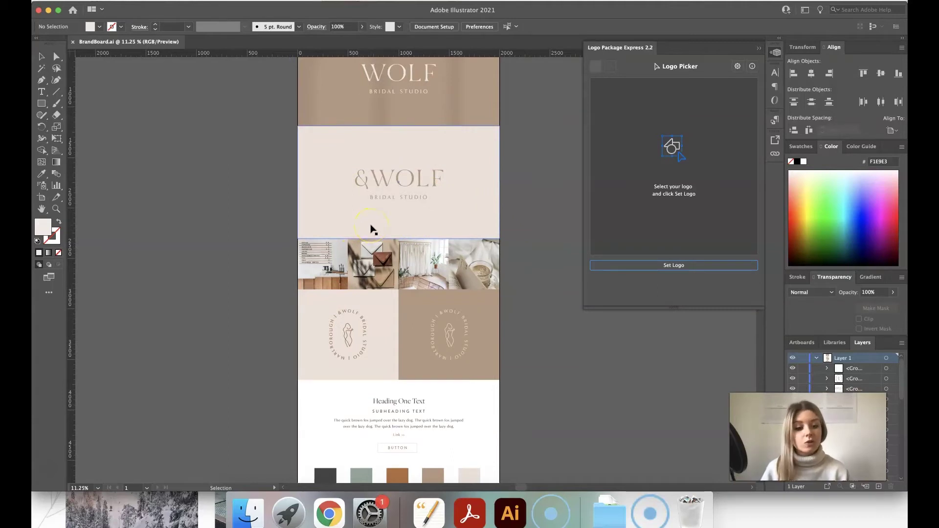
scroll(342, 366, down, 3)
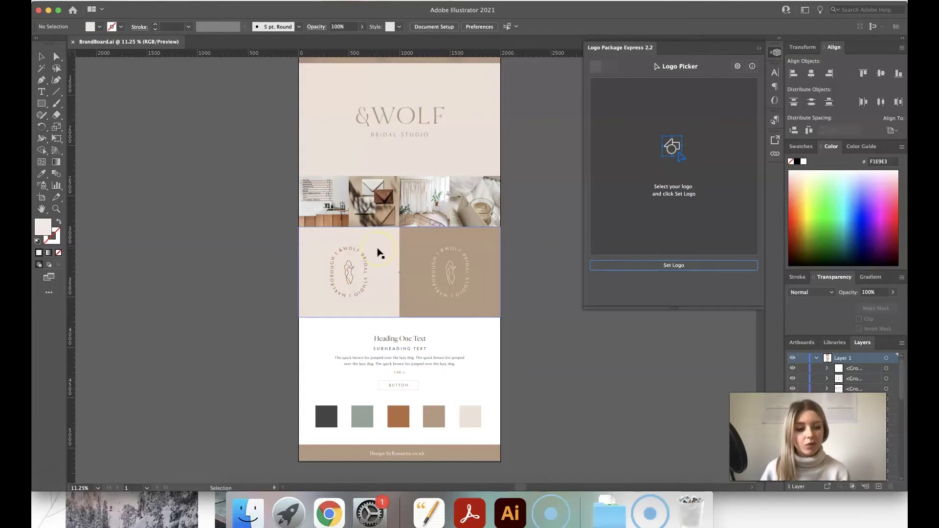
scroll(401, 225, up, 5)
scroll(431, 276, up, 3)
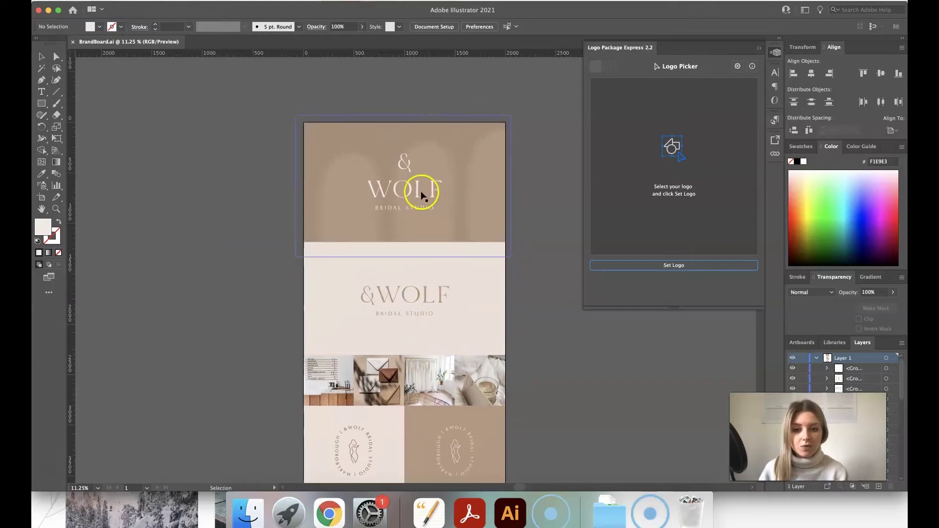
click(419, 194)
scroll(411, 189, up, 3)
scroll(409, 181, down, 2)
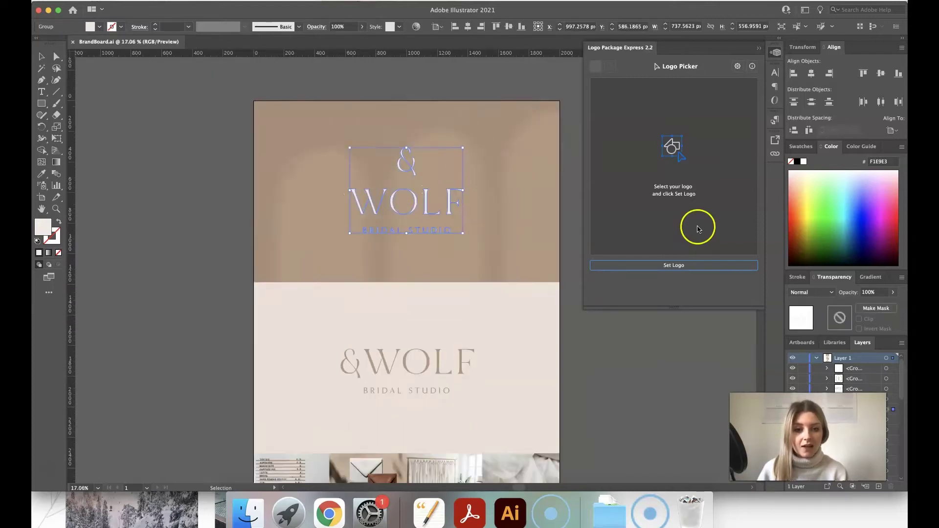
Step: Set the selected &WOLF group as the logo, creating the Master Logo Artwork RGB artboard
click(674, 266)
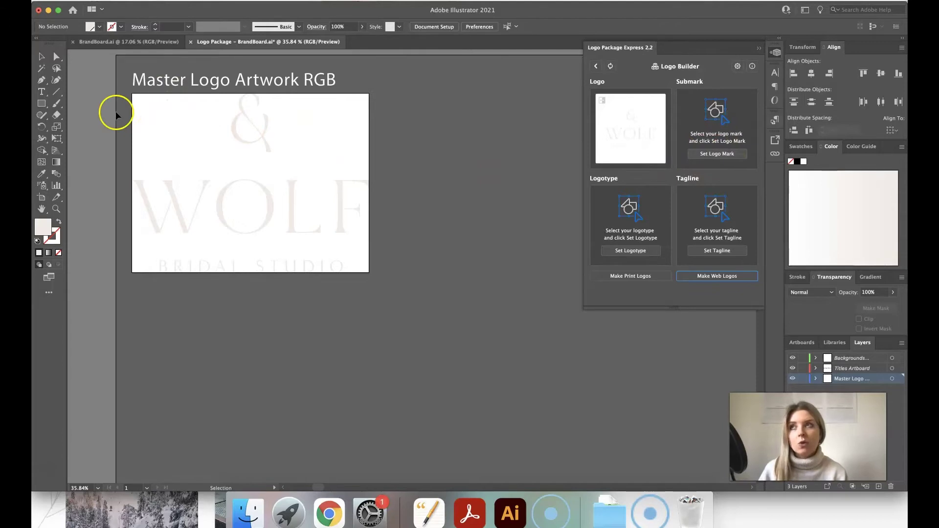
scroll(119, 111, left, 3)
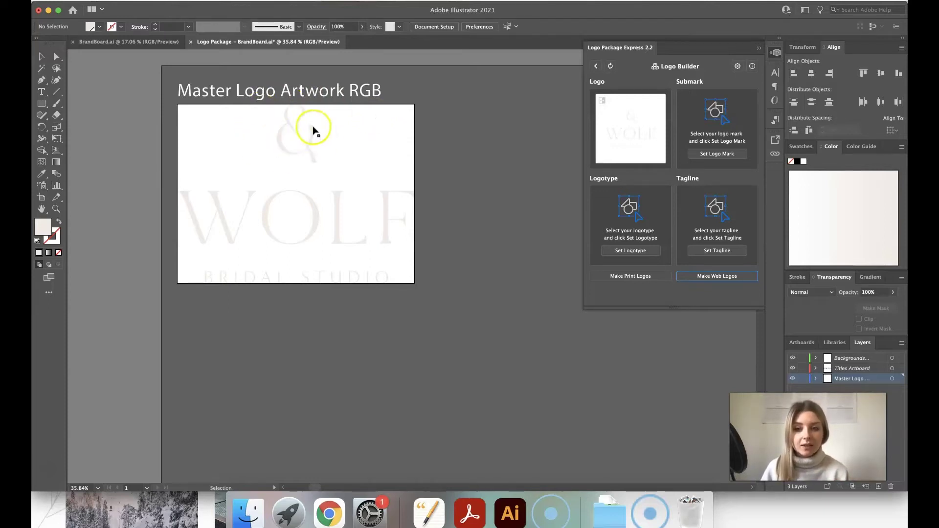
click(286, 162)
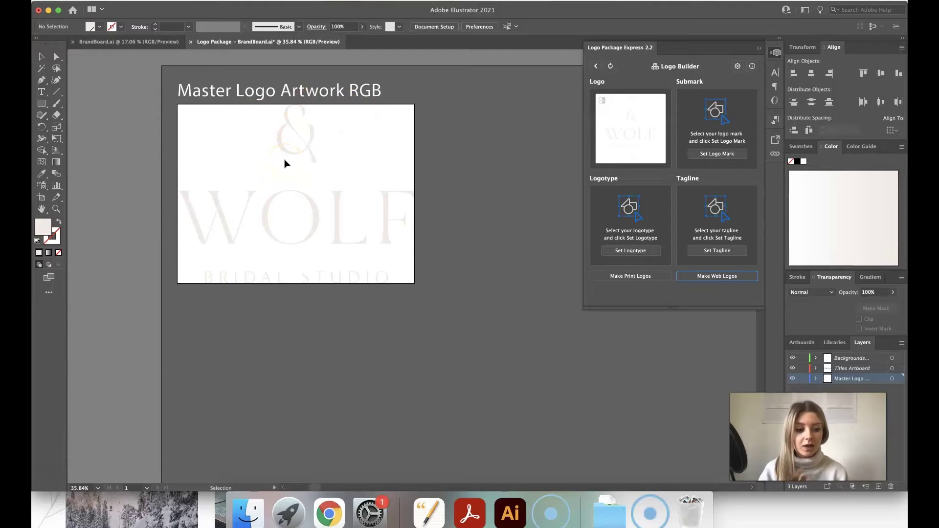
click(225, 175)
click(315, 125)
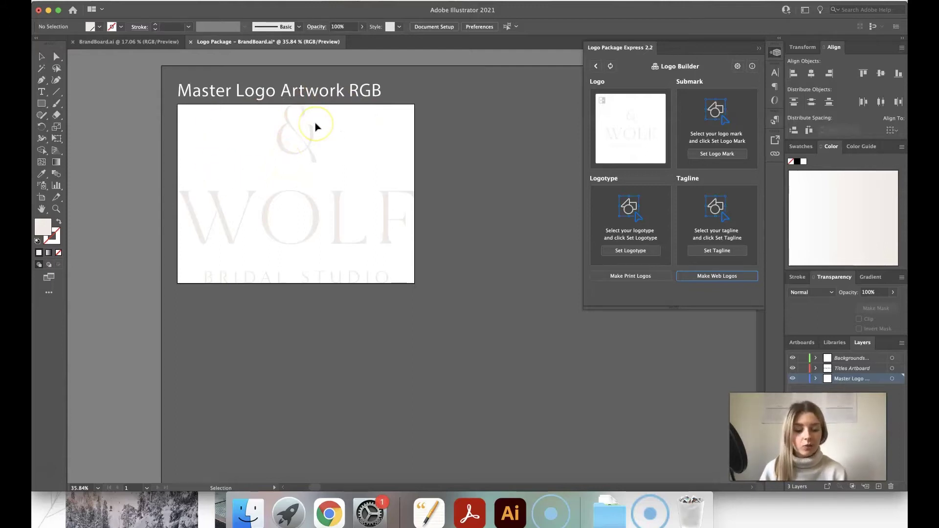
click(313, 127)
click(203, 144)
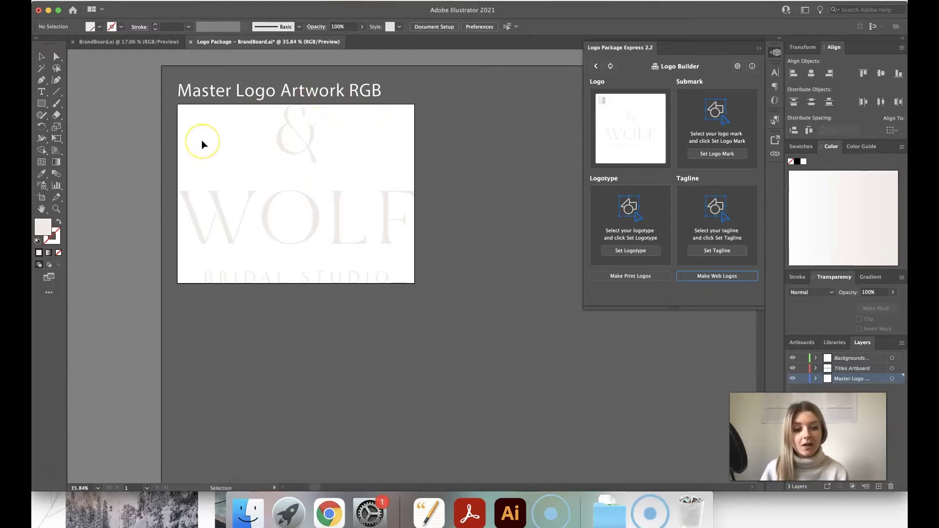
click(289, 134)
click(182, 208)
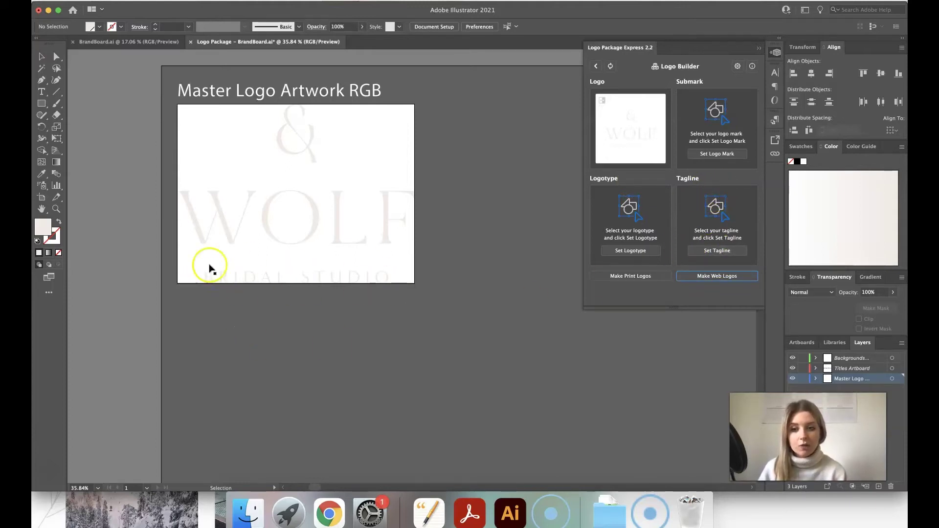
Step: Set the WOLF wordmark as the logotype and BRIDAL STUDIO as the tagline
drag(174, 110, 435, 246)
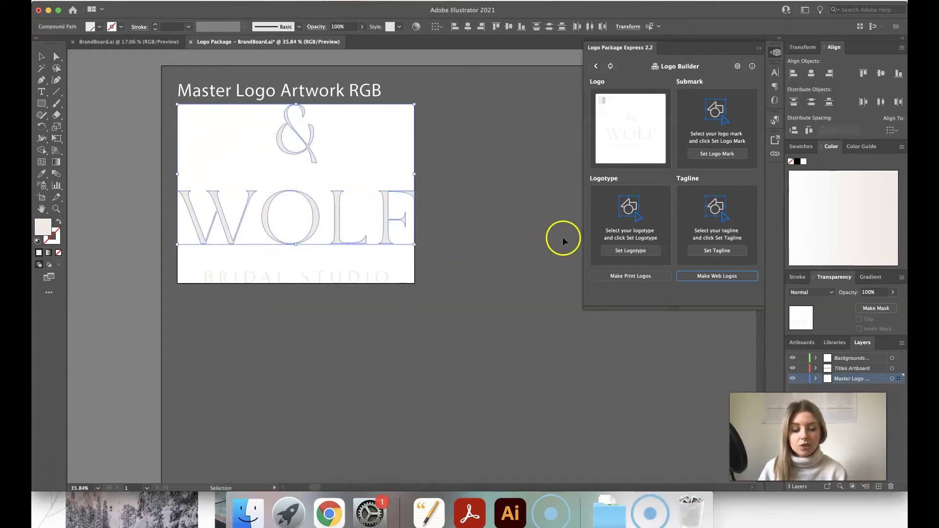
click(637, 253)
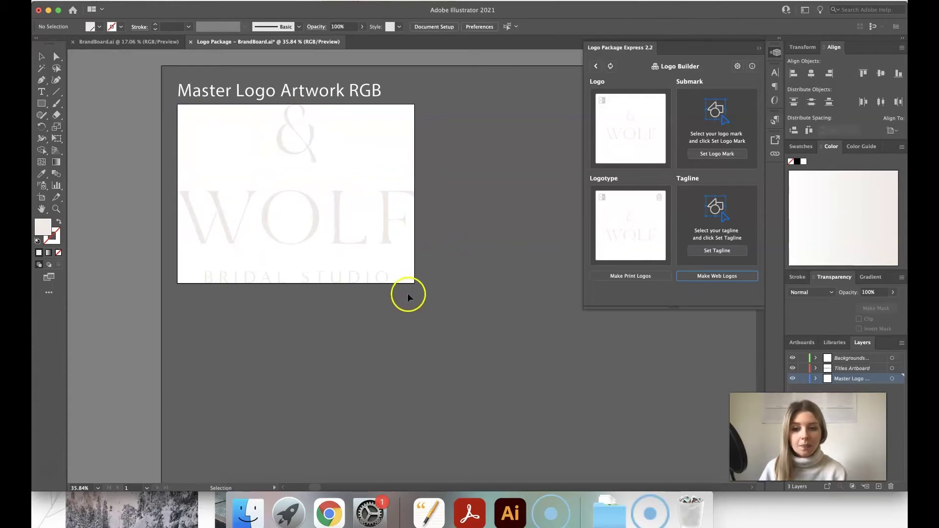
drag(407, 293, 184, 266)
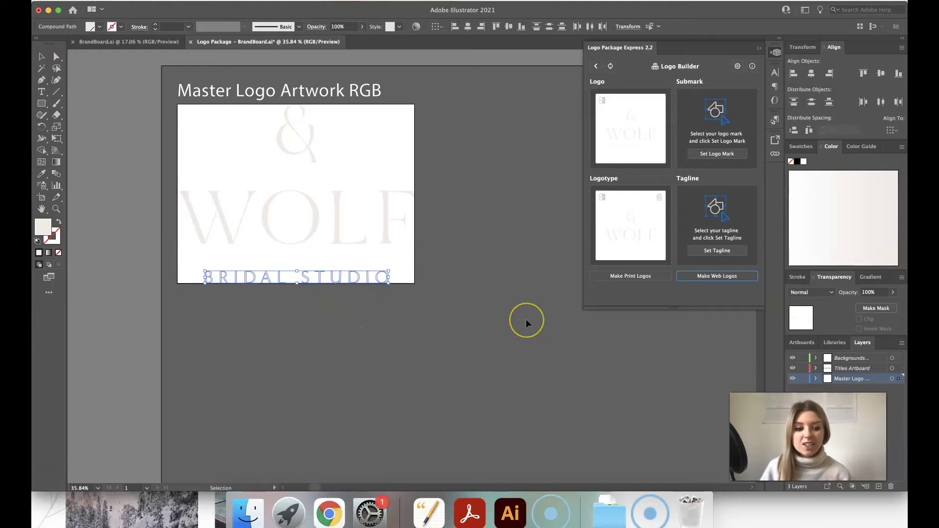
click(725, 251)
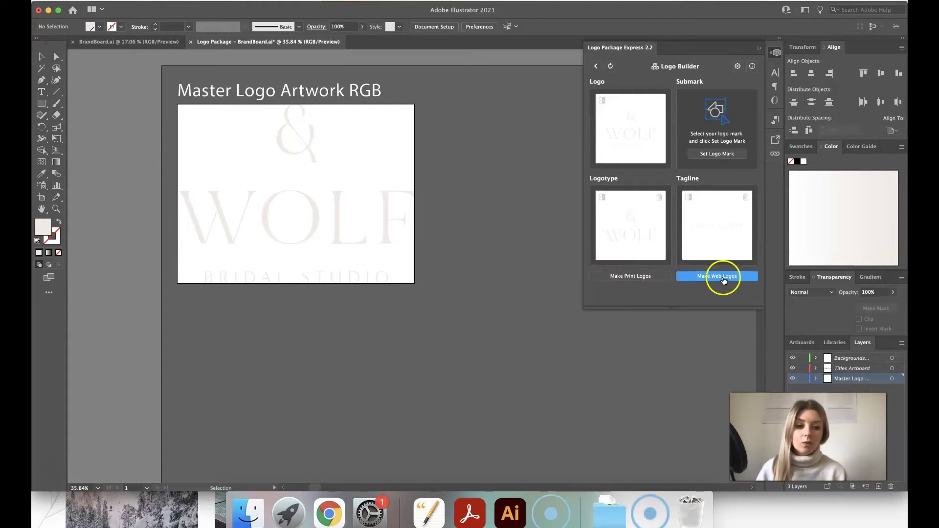
click(704, 277)
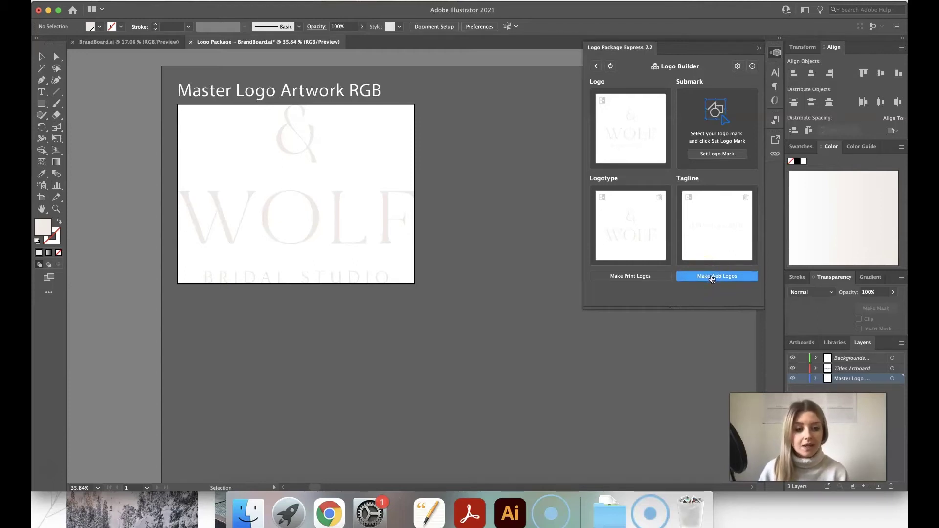
Step: Make the Full Colour, One Colour, White, Black and Inverted web logos and review the grid
click(712, 277)
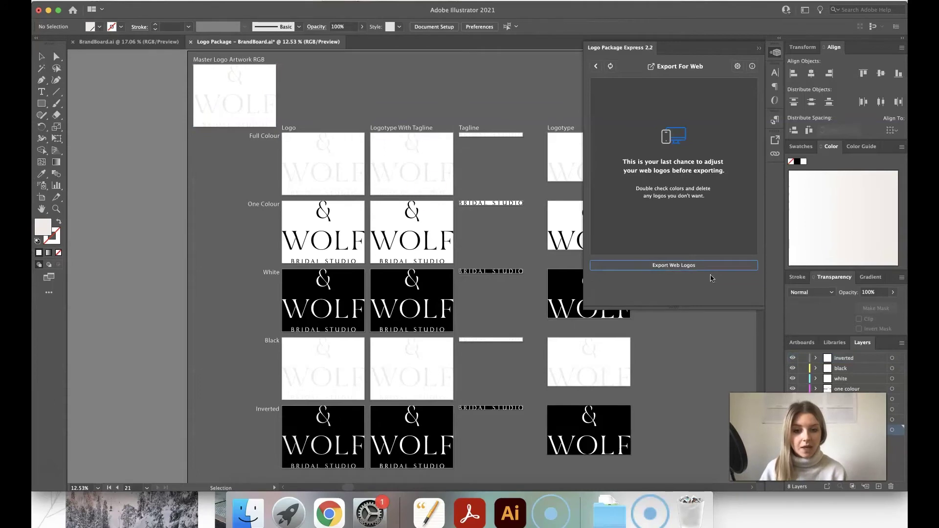
scroll(528, 205, right, 5)
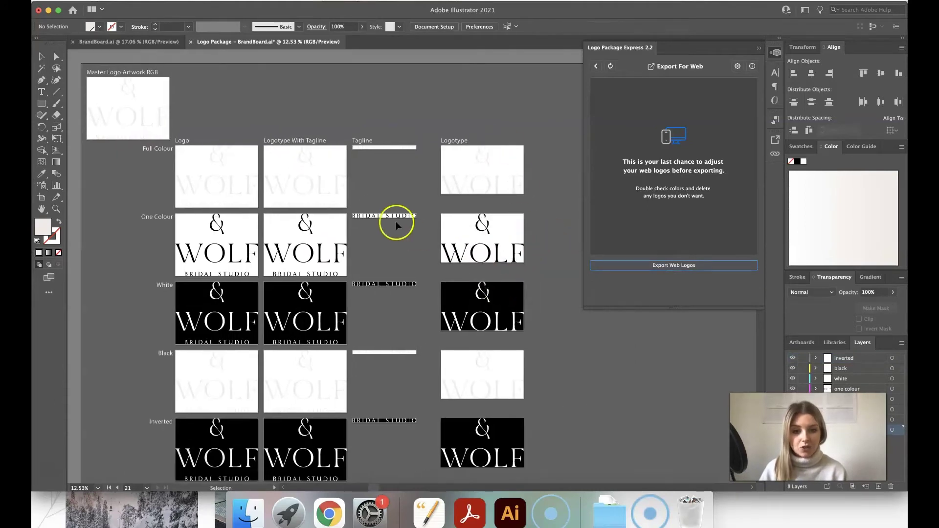
scroll(377, 214, left, 4)
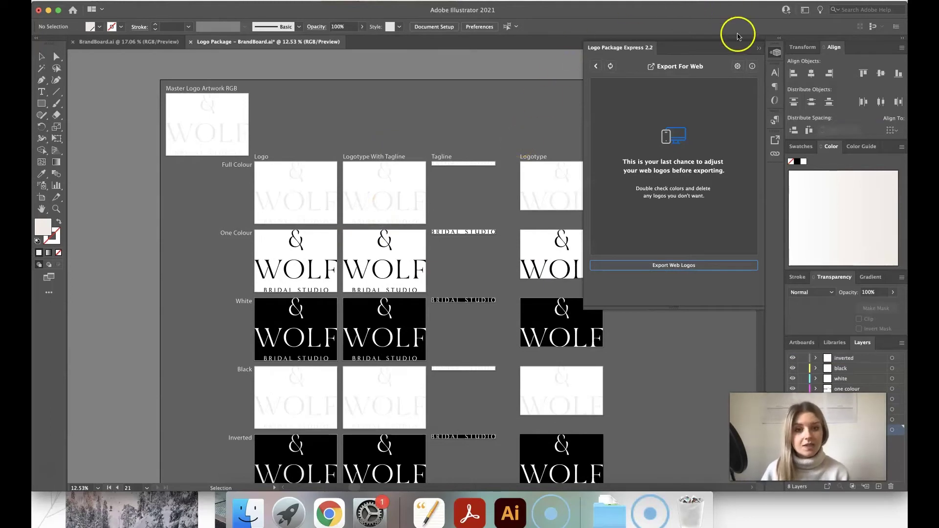
Step: Review the Naming settings, where reverse is named 'white' and greyscale 'black'
click(738, 66)
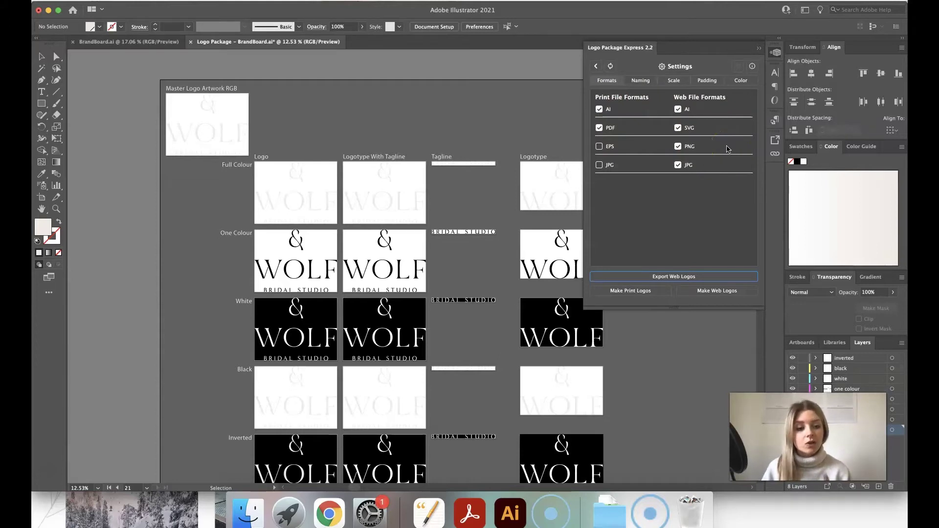
click(639, 81)
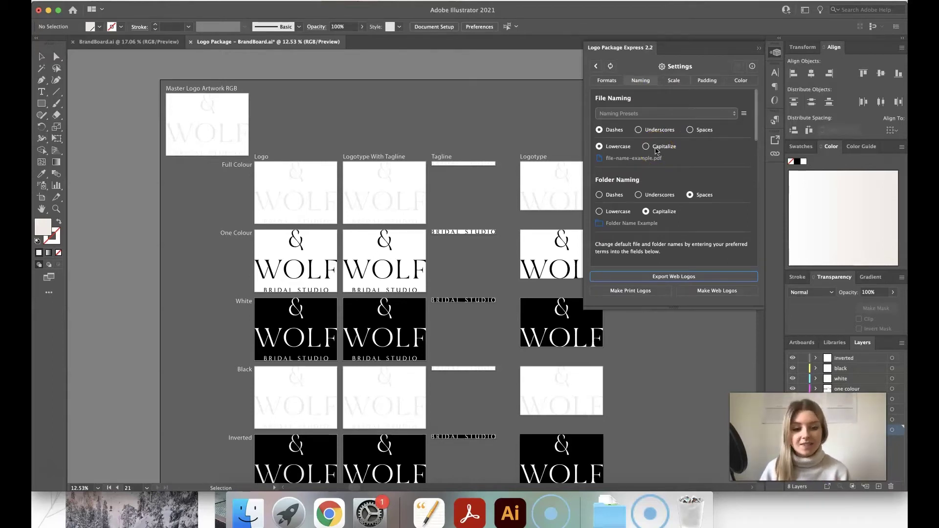
scroll(674, 199, down, 10)
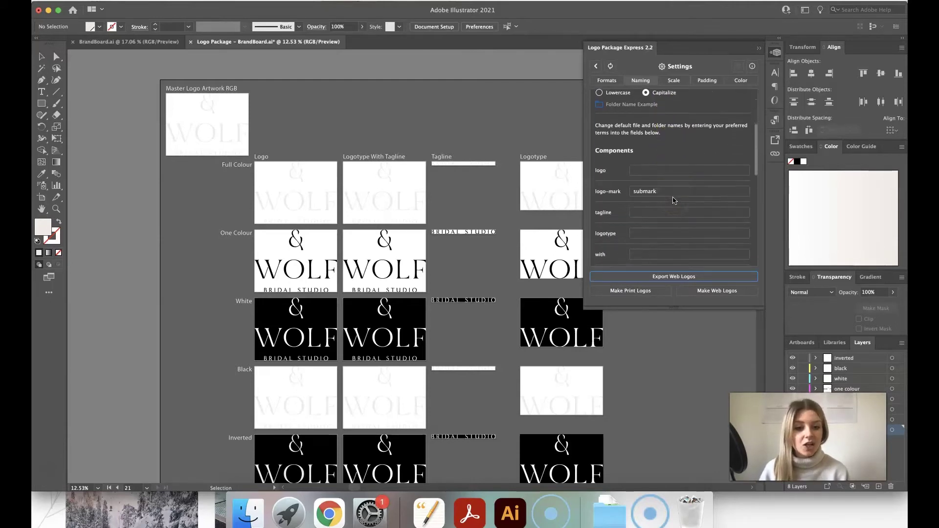
scroll(674, 200, down, 3)
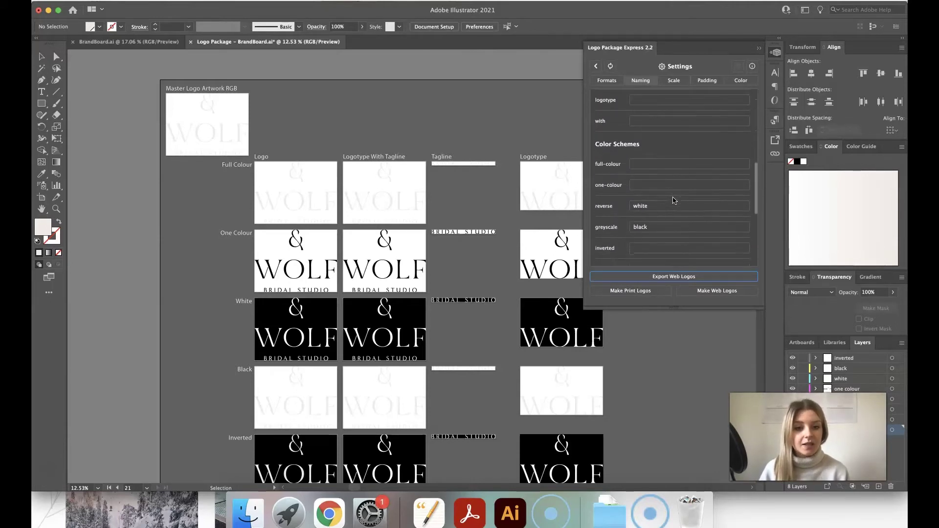
scroll(639, 239, down, 1)
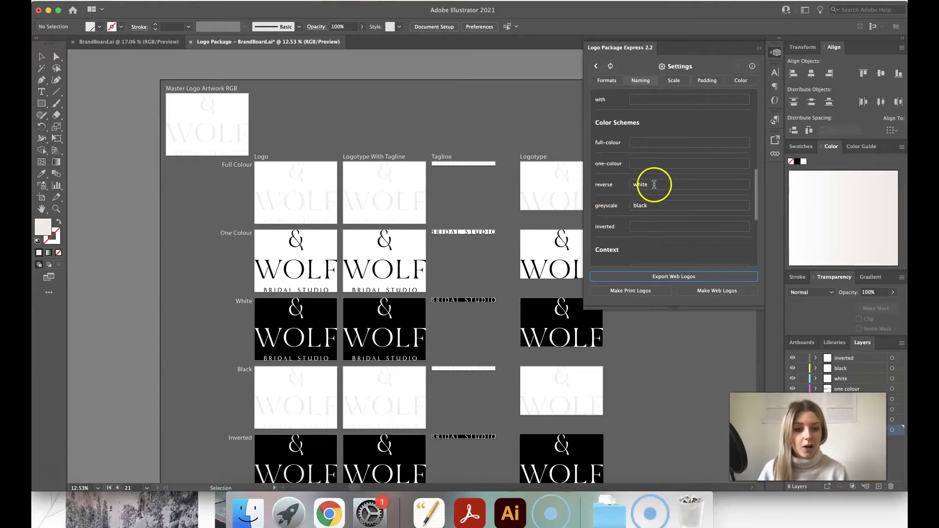
scroll(281, 215, down, 3)
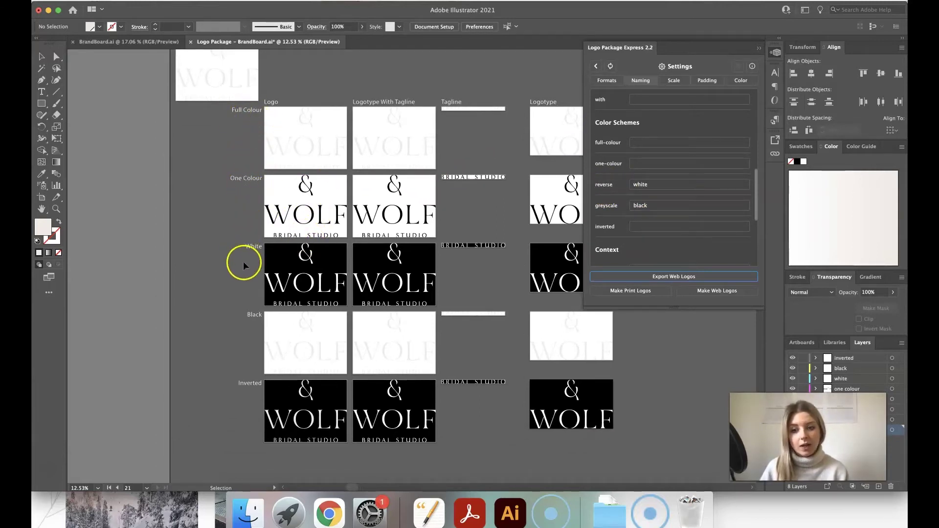
scroll(238, 212, up, 2)
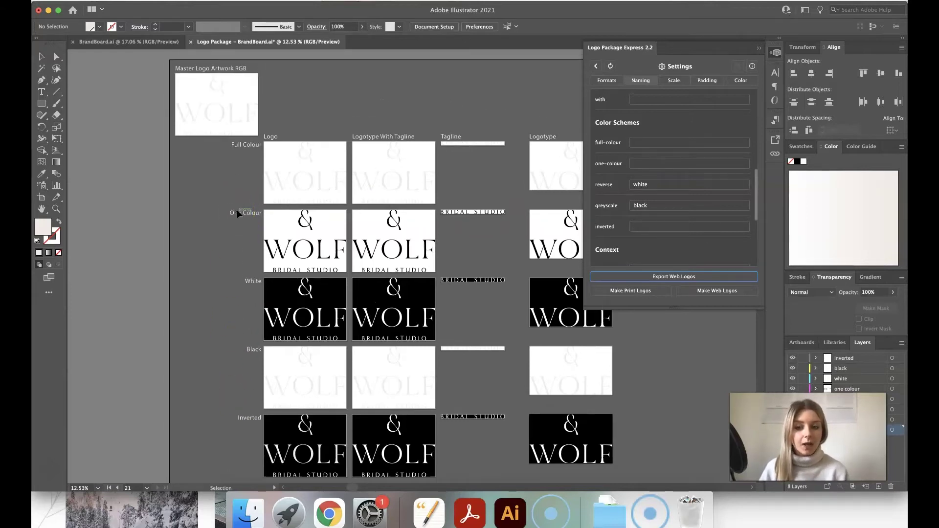
scroll(245, 166, up, 1)
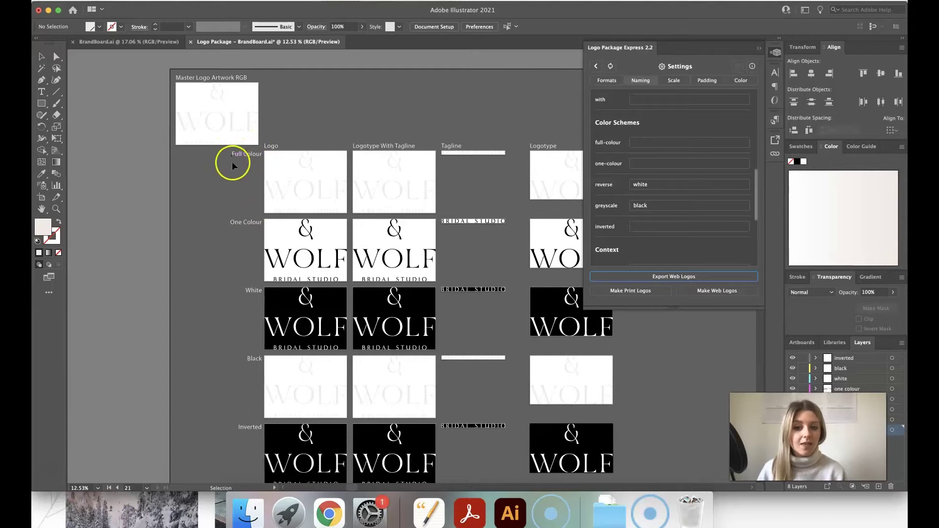
scroll(254, 168, up, 1)
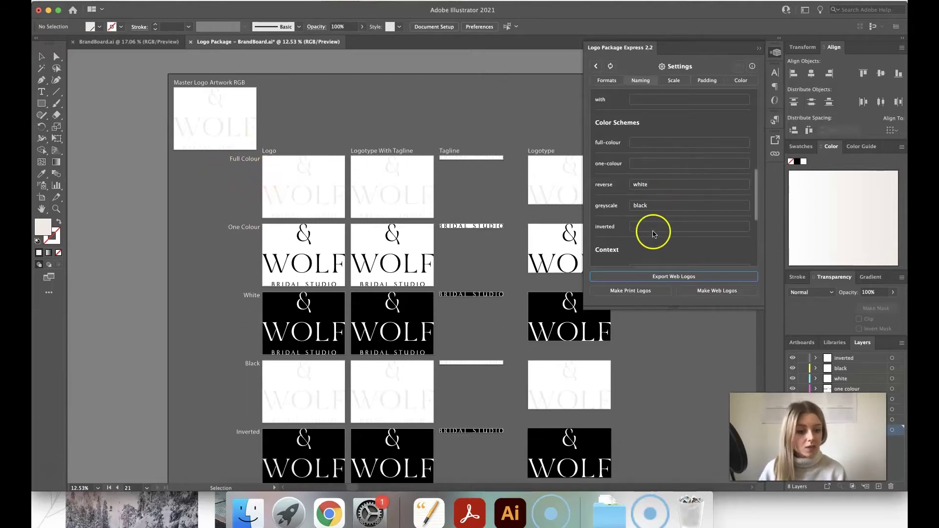
scroll(663, 183, up, 10)
Step: Check the Scale (2000 px web width), Padding, Color and Formats settings
click(678, 82)
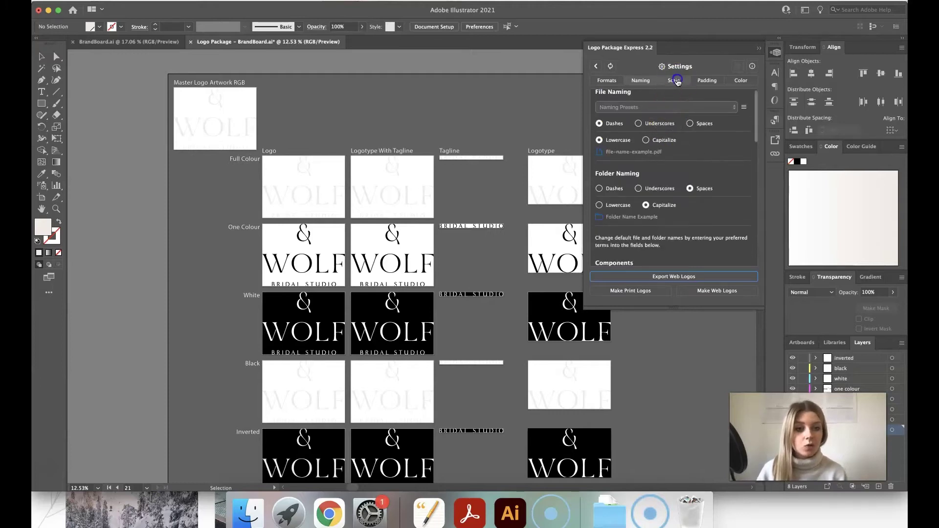
click(637, 138)
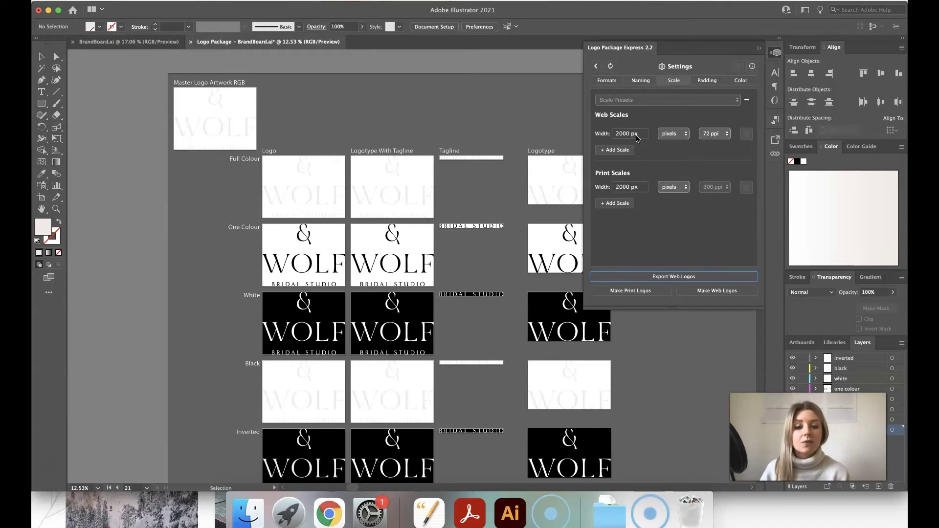
click(708, 82)
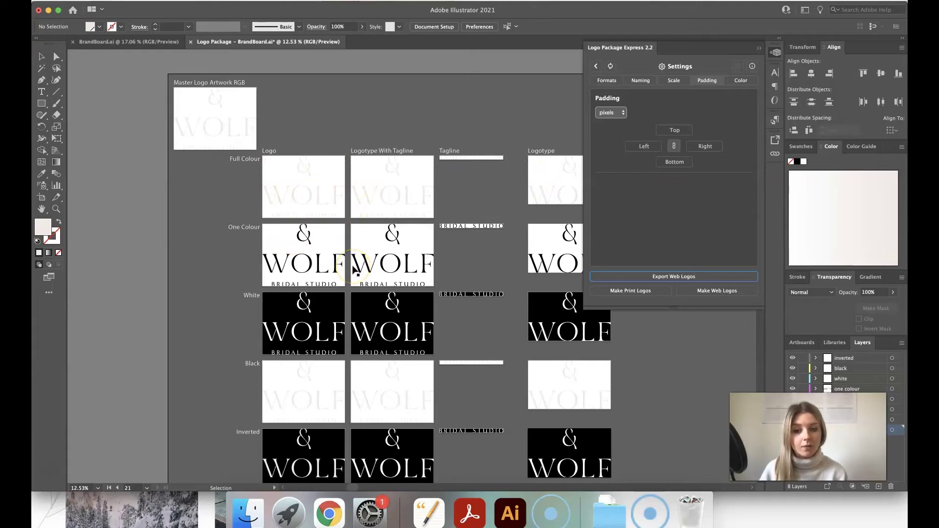
click(742, 82)
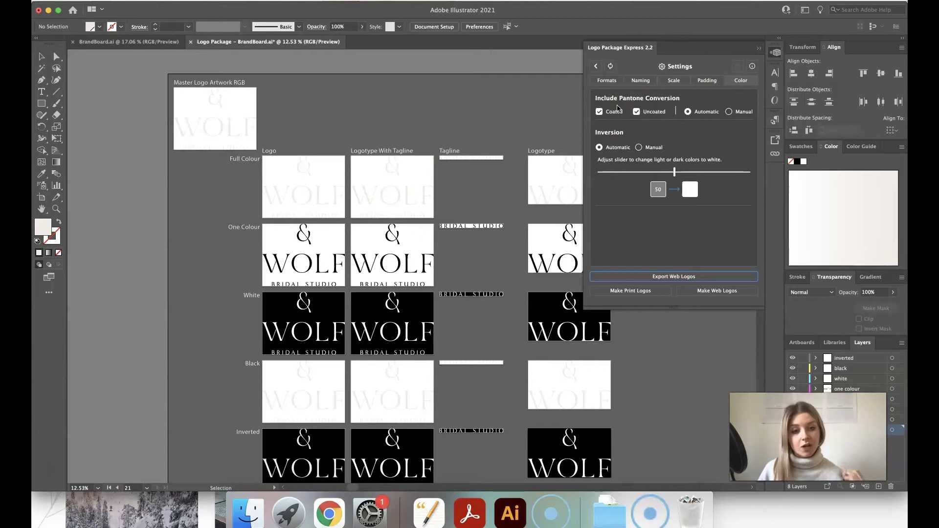
click(607, 81)
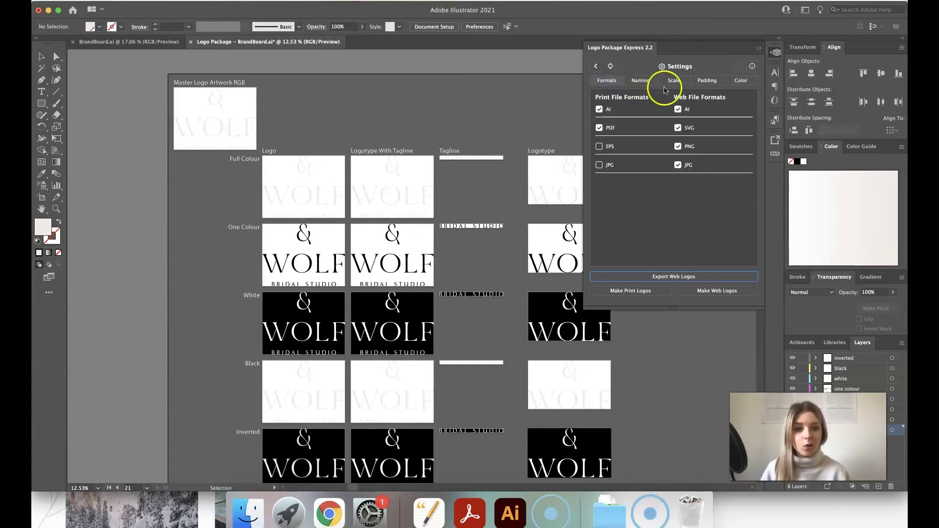
Step: Leave the settings to reach the Export For Web step
click(595, 67)
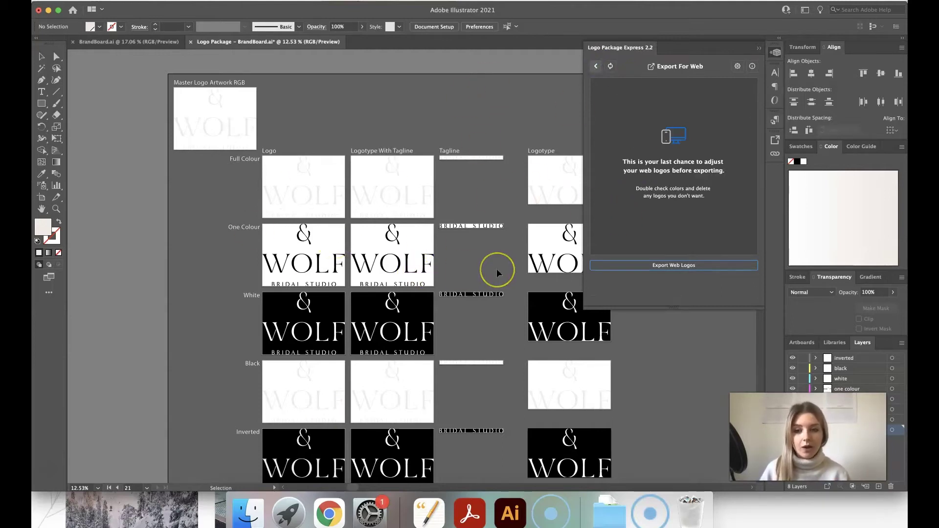
scroll(497, 269, down, 2)
scroll(451, 189, right, 2)
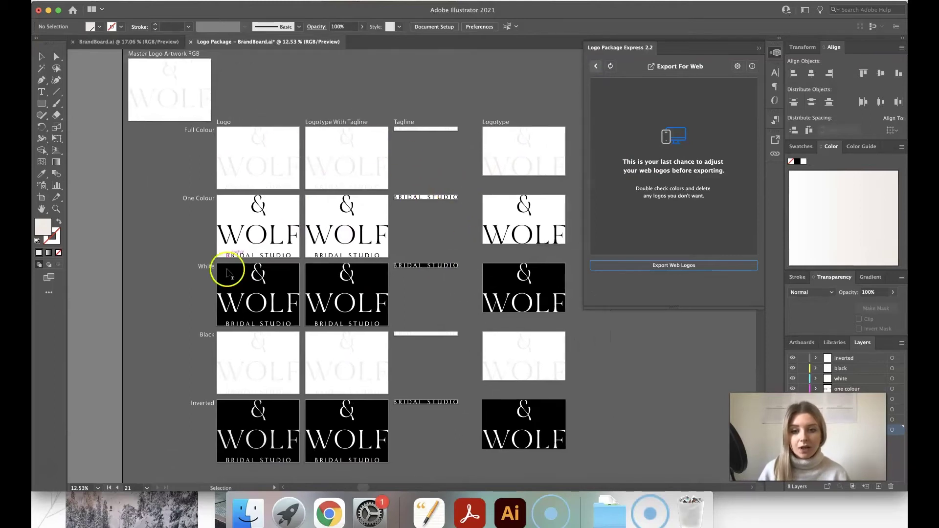
scroll(230, 392, down, 2)
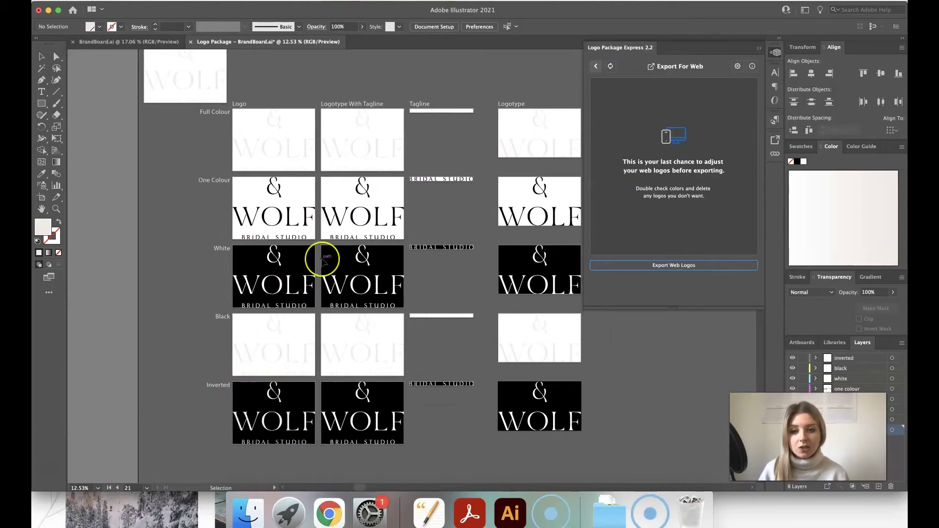
scroll(294, 280, up, 1)
scroll(313, 255, up, 1)
scroll(260, 200, up, 2)
scroll(196, 105, up, 1)
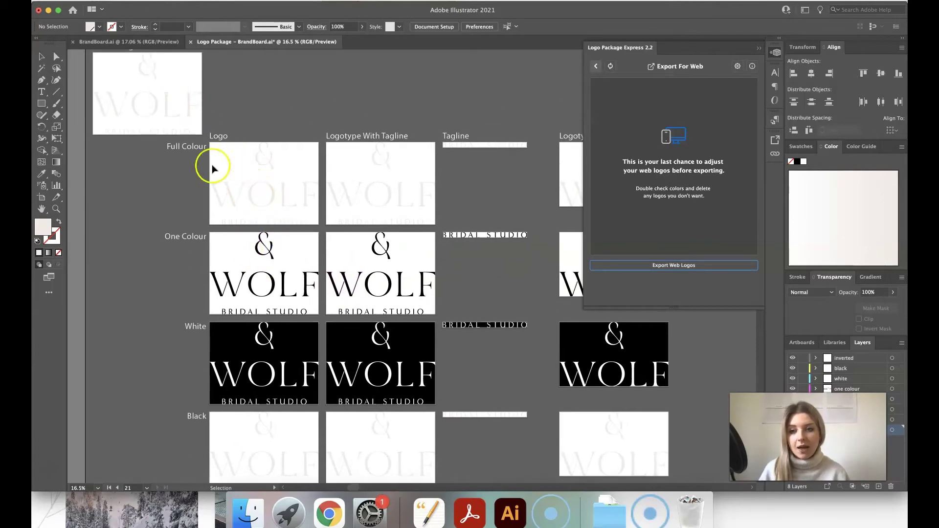
scroll(465, 215, down, 2)
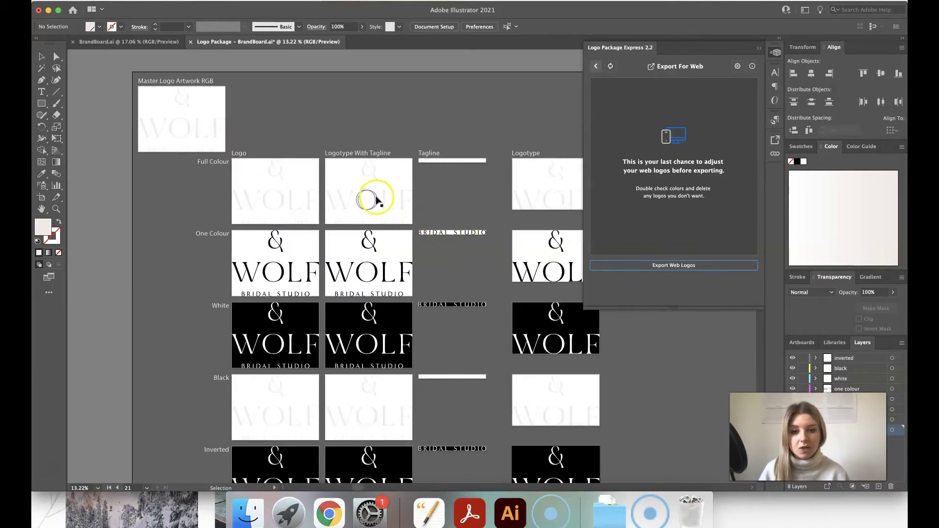
scroll(294, 274, down, 1)
scroll(293, 274, left, 1)
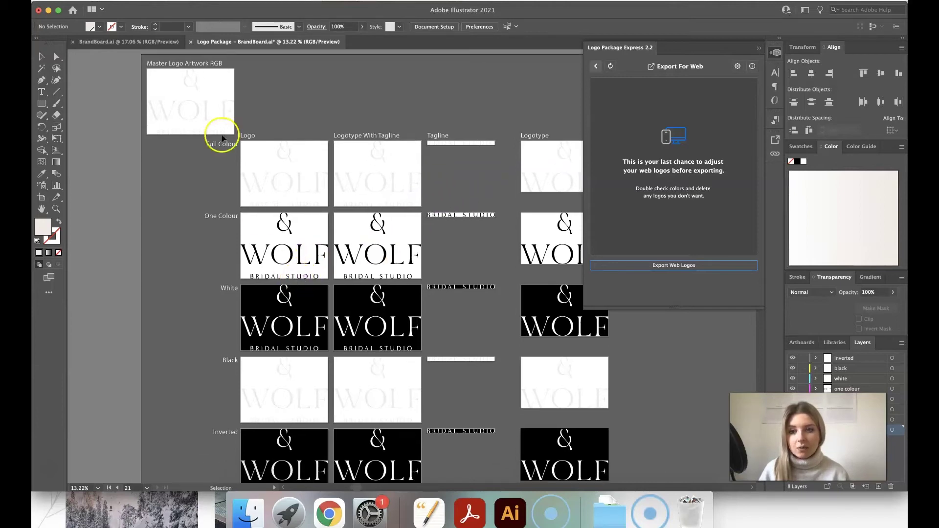
Step: Look up the tan logo's hex colour in BrandBoard.ai
click(126, 43)
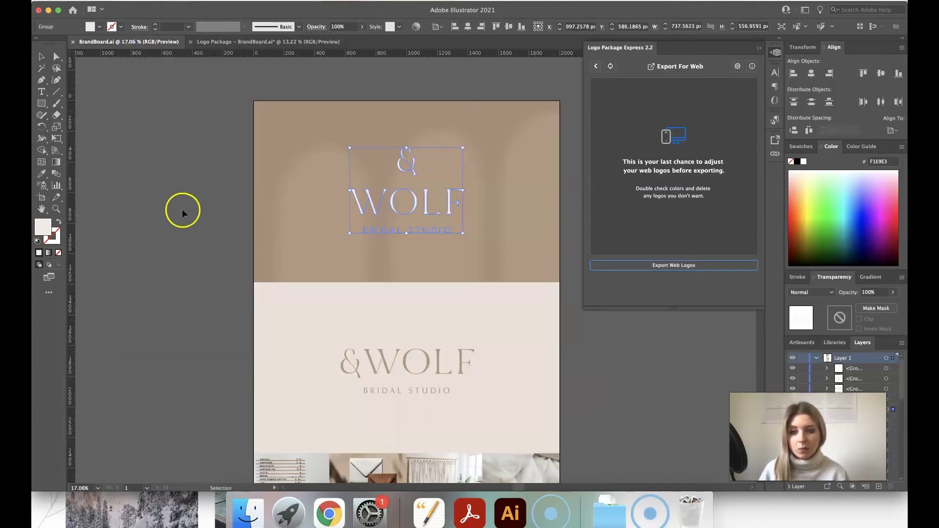
click(183, 213)
click(383, 362)
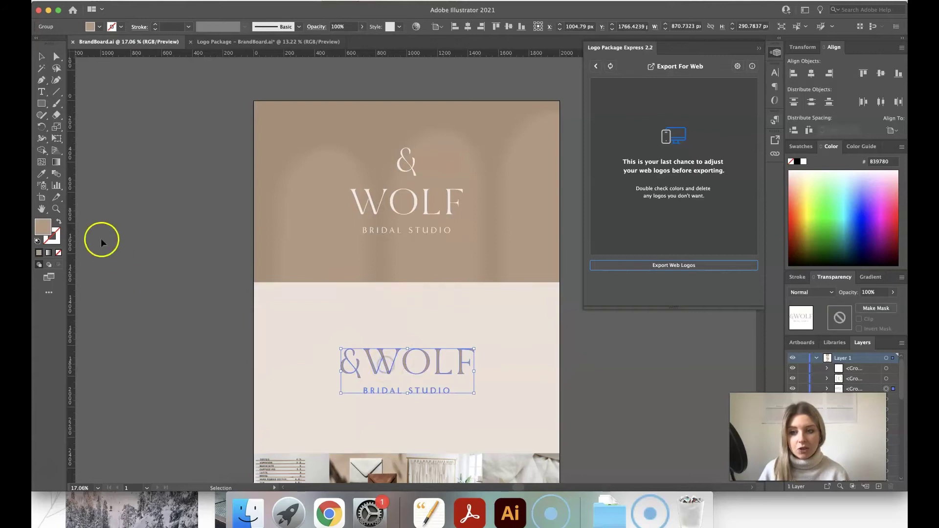
double_click(39, 227)
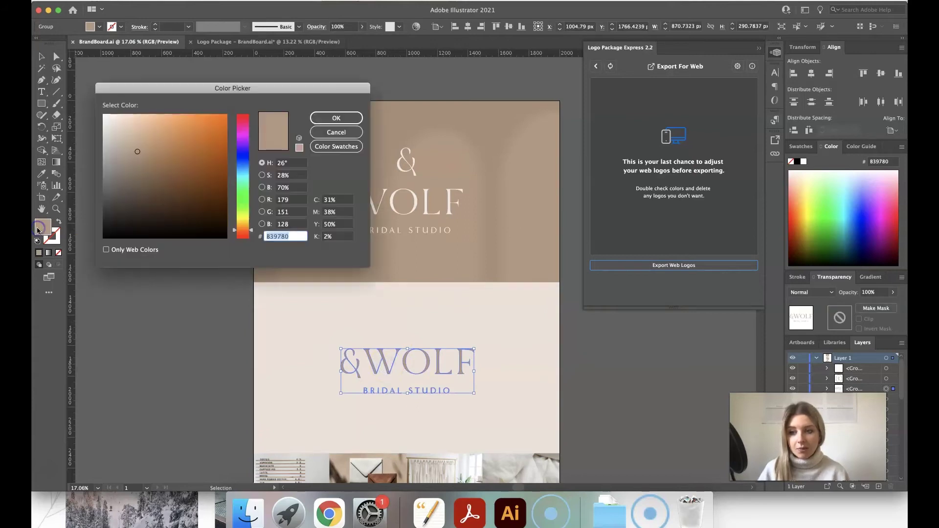
click(336, 132)
click(241, 43)
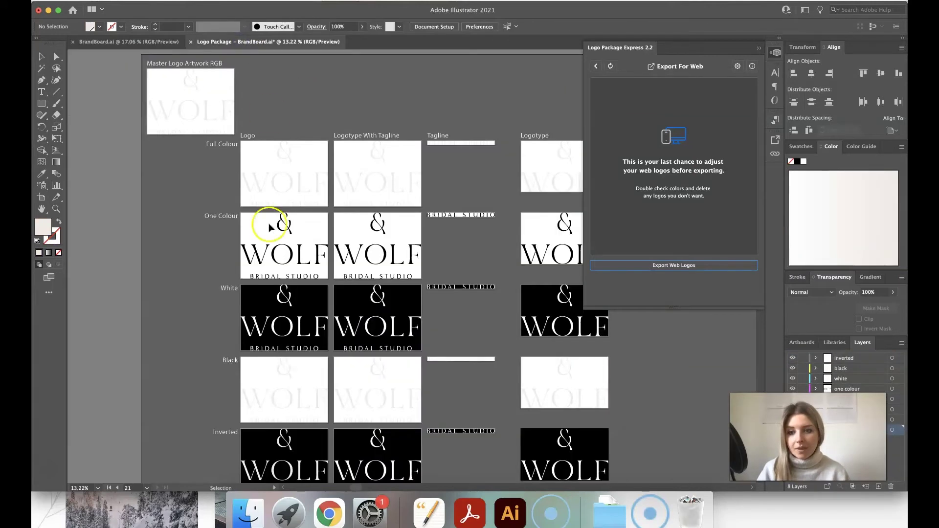
Step: Fill the One Colour row logos with tan B39780
click(269, 250)
shift+click(354, 255)
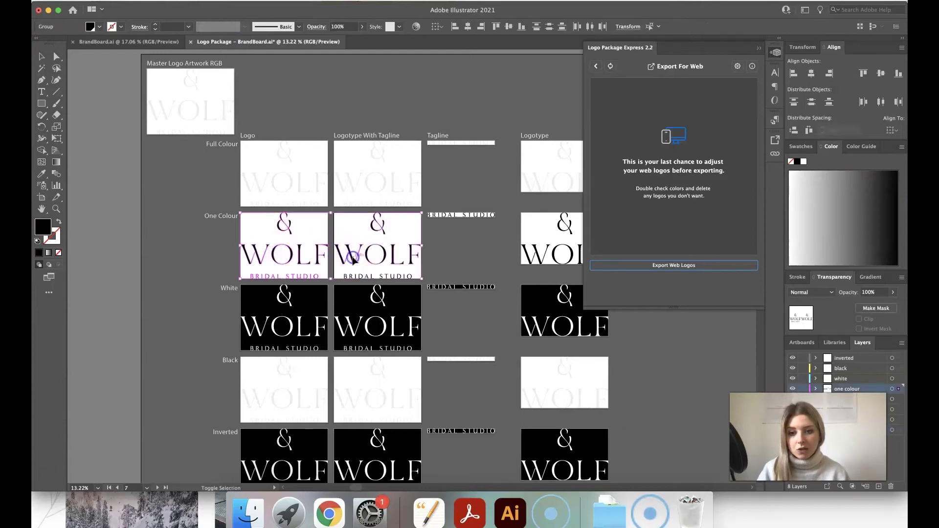
shift+click(480, 218)
shift+click(543, 247)
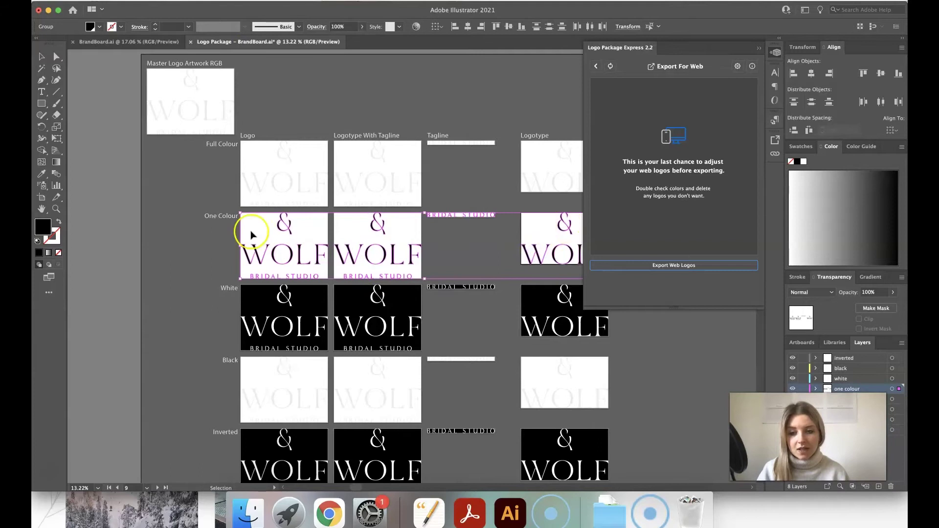
scroll(221, 230, right, 4)
scroll(109, 224, left, 2)
double_click(43, 227)
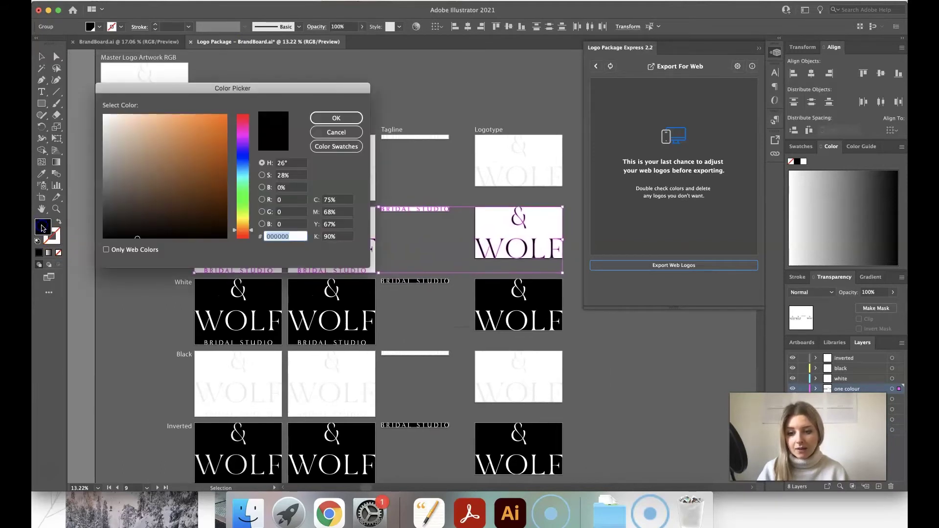
key(Return)
click(119, 222)
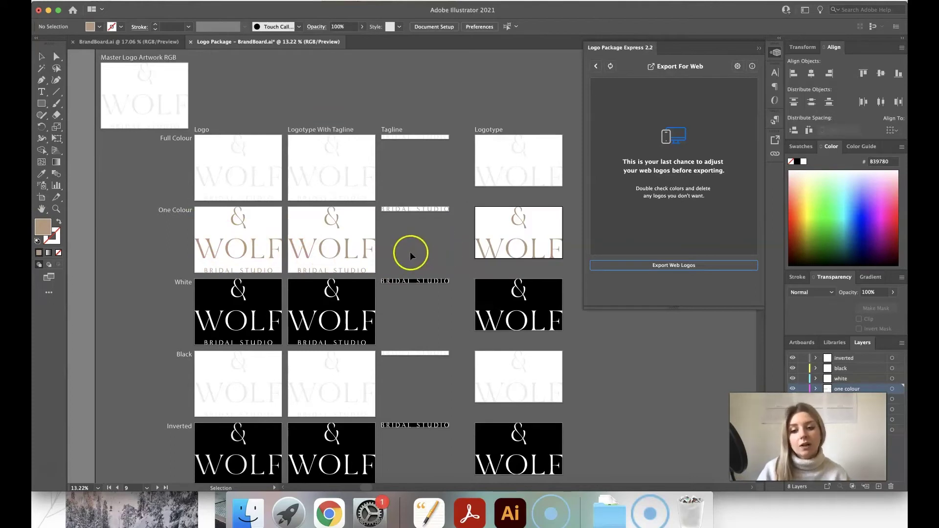
Step: Fill the Black row logos with black and fit the artboard in view
scroll(410, 251, down, 2)
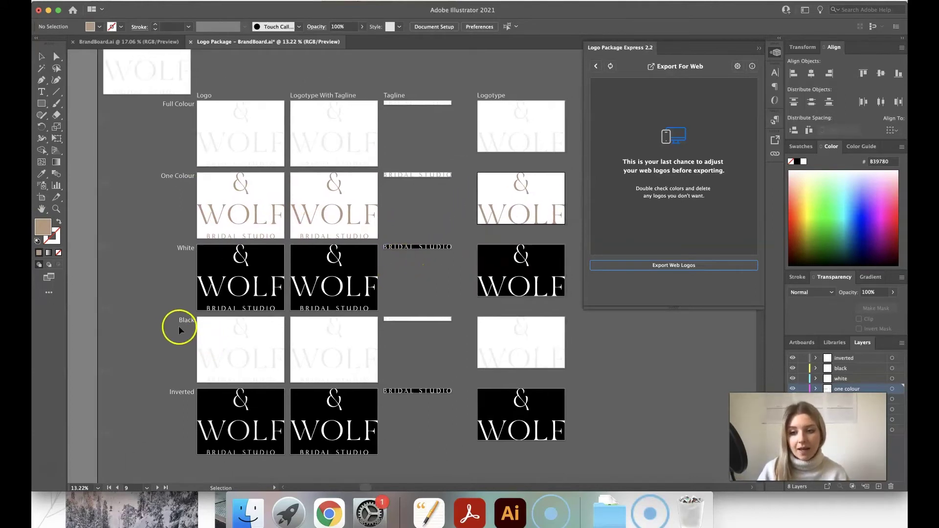
drag(179, 325, 567, 370)
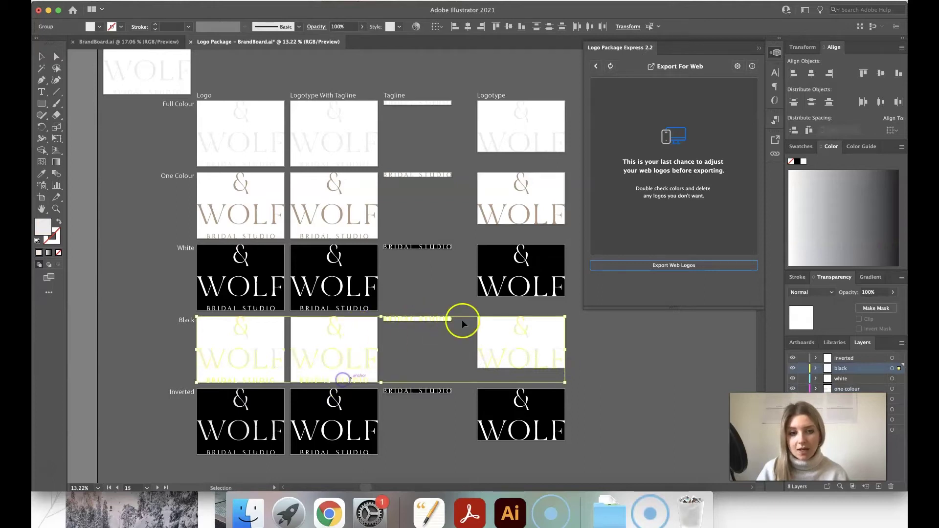
click(798, 162)
click(664, 336)
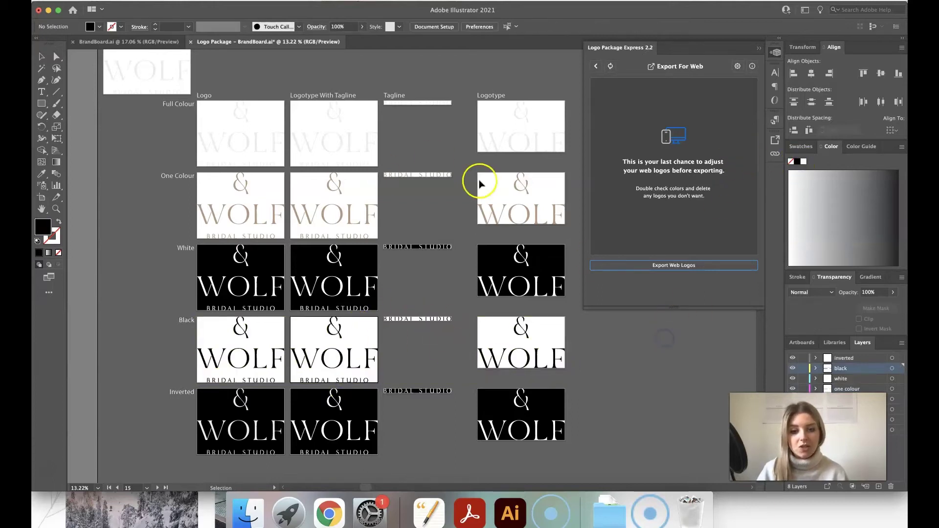
key(super+0)
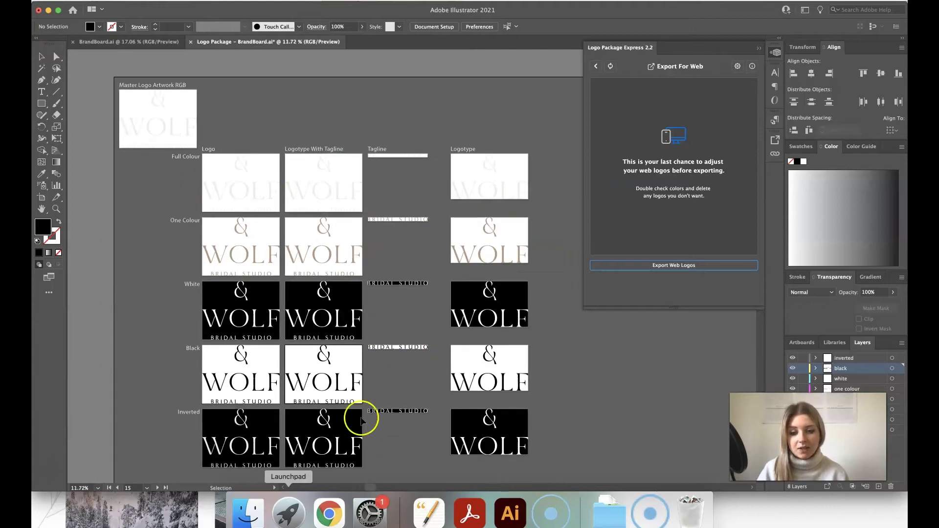
scroll(392, 230, up, 1)
scroll(405, 225, up, 1)
Step: Export the web logo package to Branding > & Wolf with client name Wolf
click(688, 266)
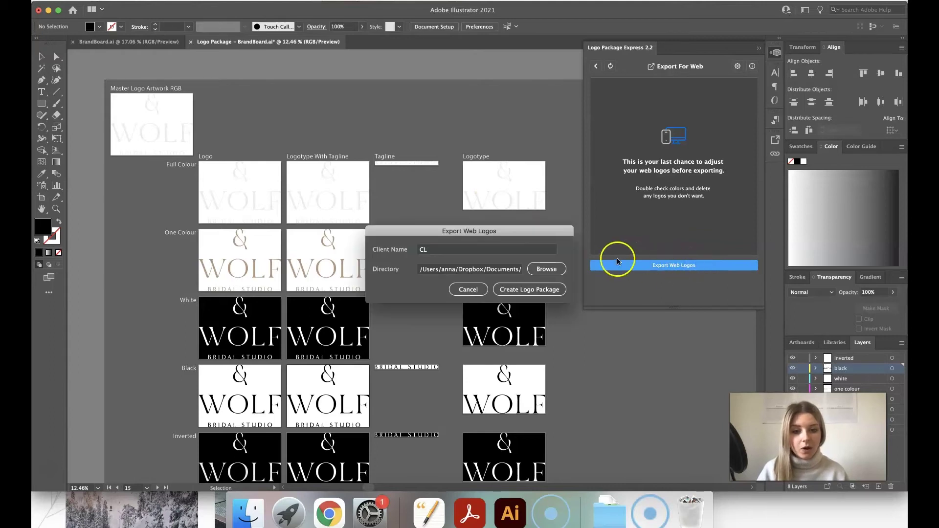
click(545, 269)
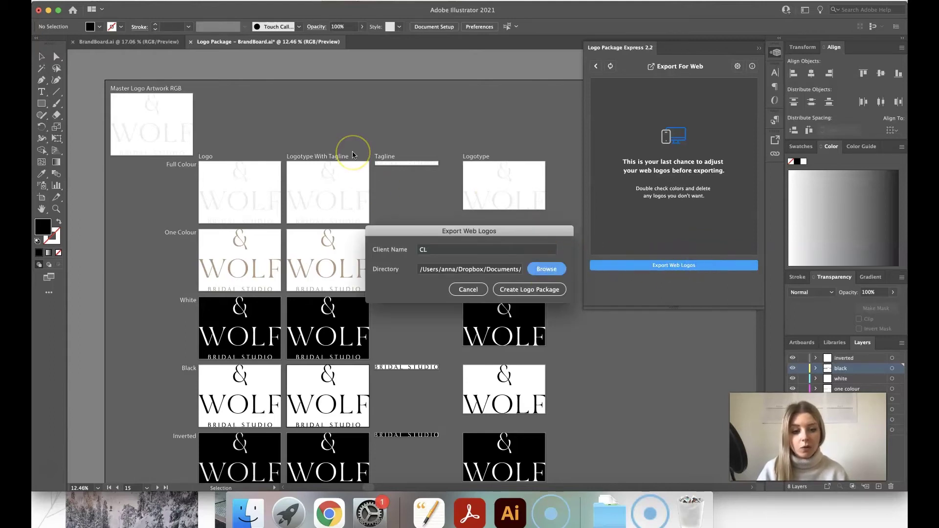
click(587, 283)
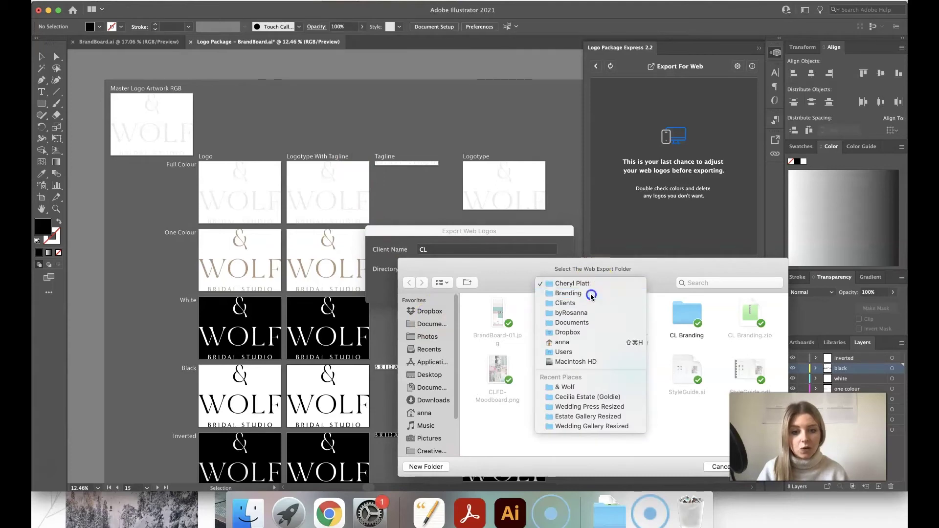
click(591, 295)
double_click(492, 316)
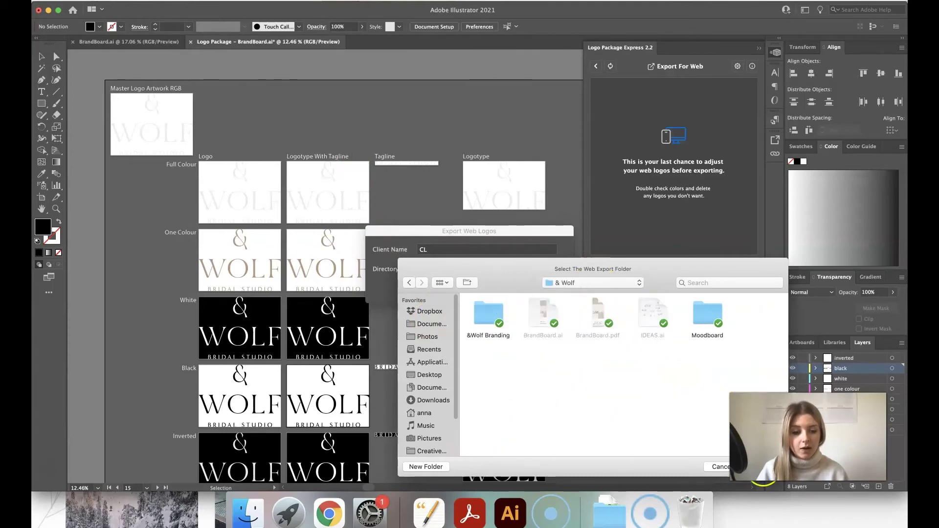
click(761, 467)
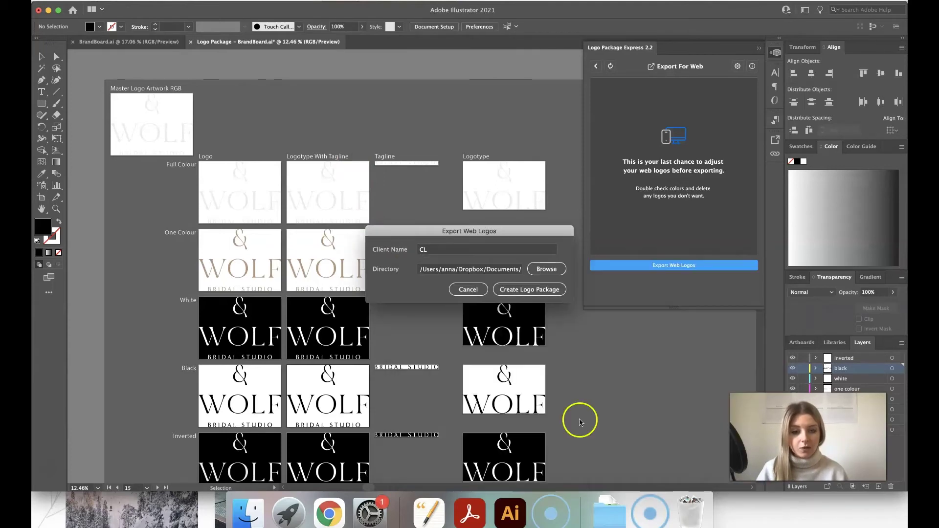
click(428, 251)
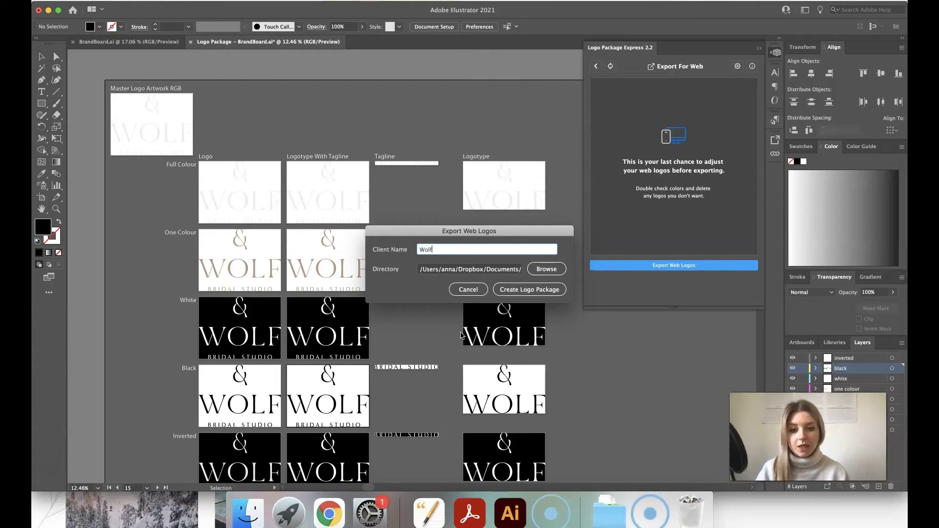
click(522, 290)
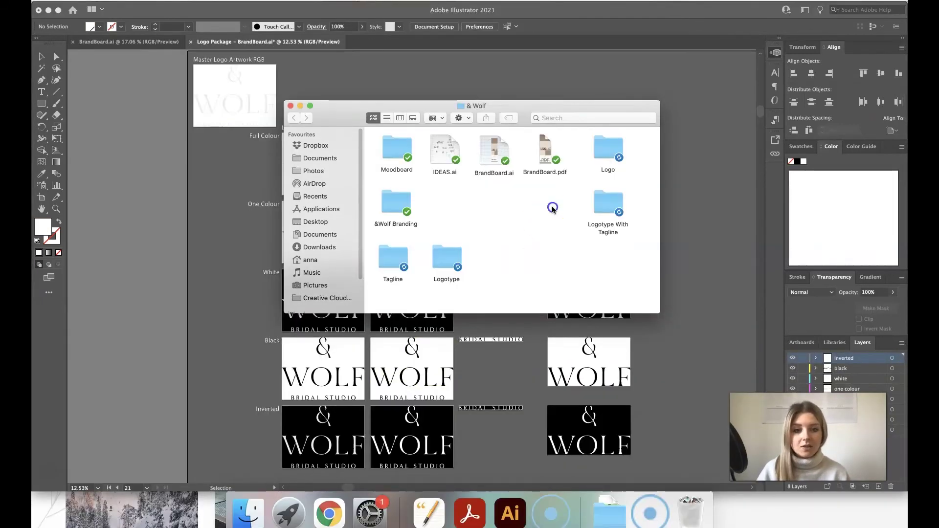
Step: Browse the Logo folder's Black and Full Colour Digital subfolders
double_click(609, 148)
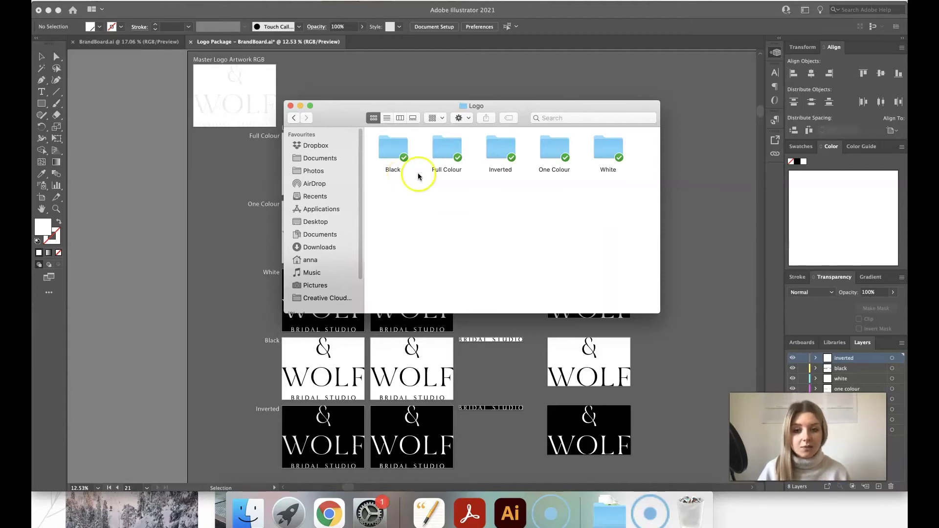
double_click(395, 148)
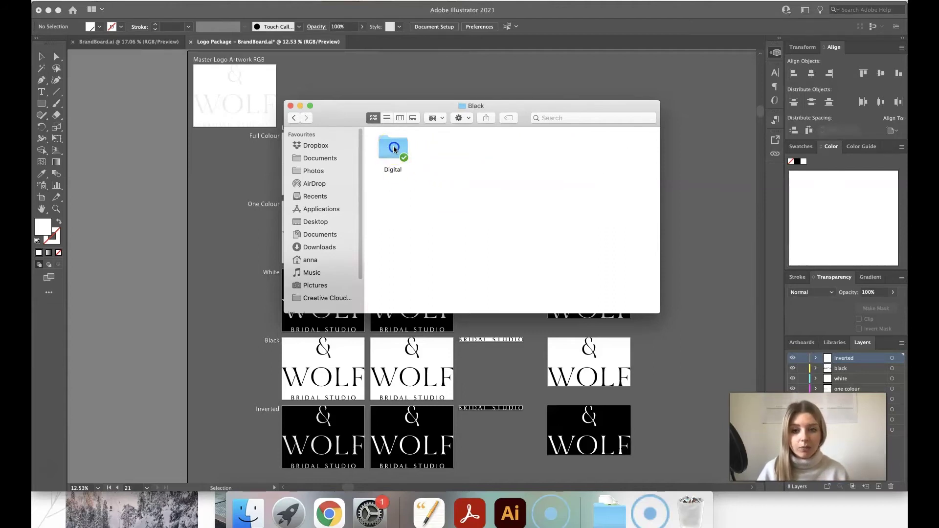
double_click(393, 145)
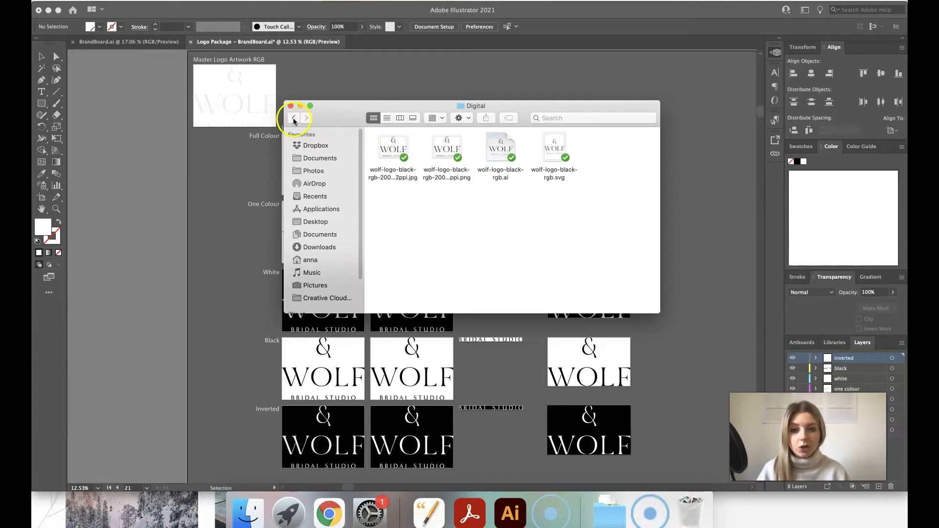
click(293, 119)
click(293, 119)
click(446, 148)
double_click(445, 149)
double_click(395, 147)
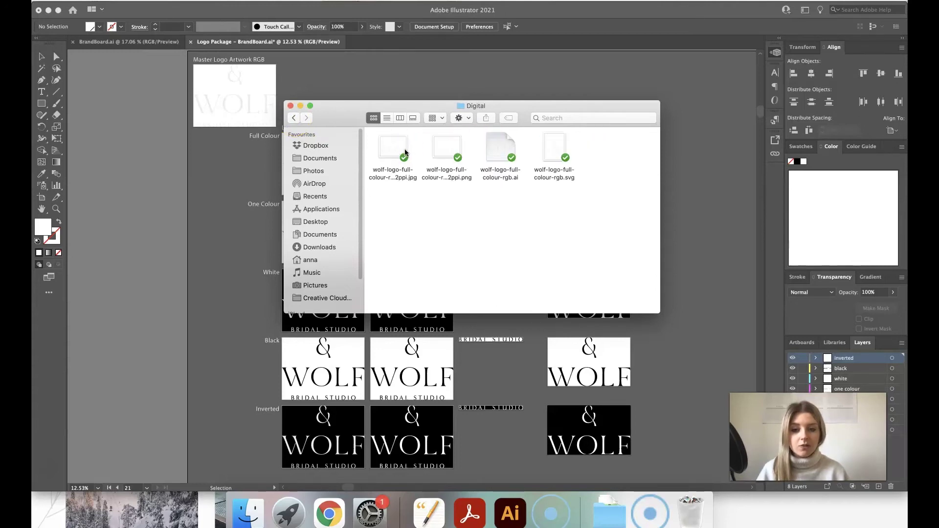
click(294, 118)
Step: Confirm the Full Colour Digital folder holds jpg, png, ai and svg files
click(437, 144)
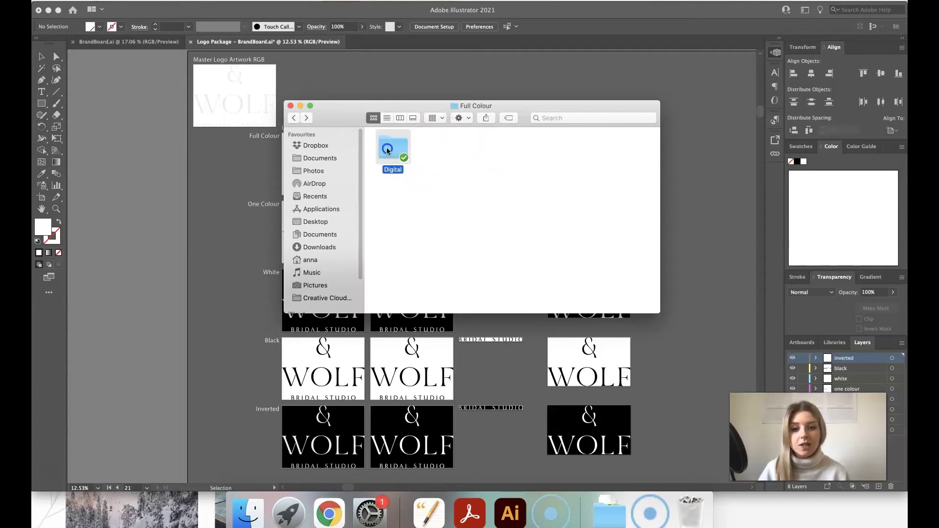
double_click(407, 161)
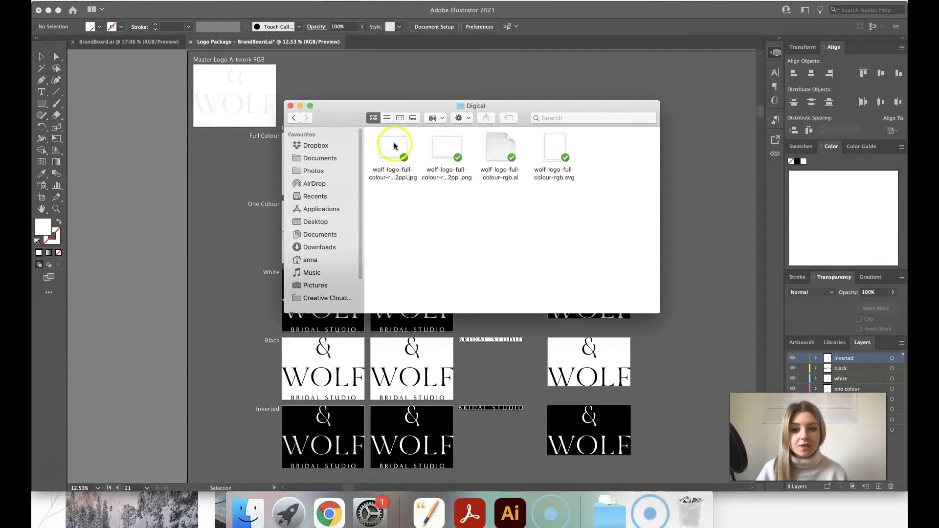
click(416, 181)
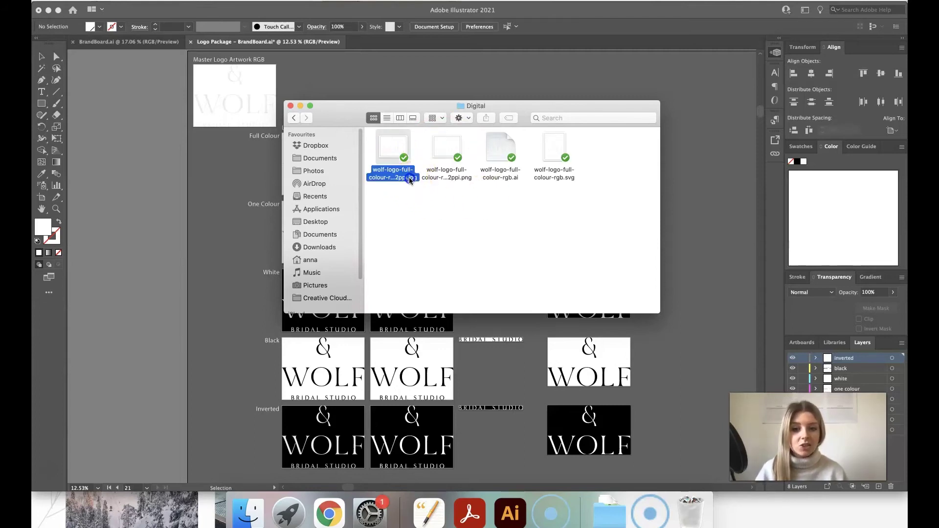
click(460, 179)
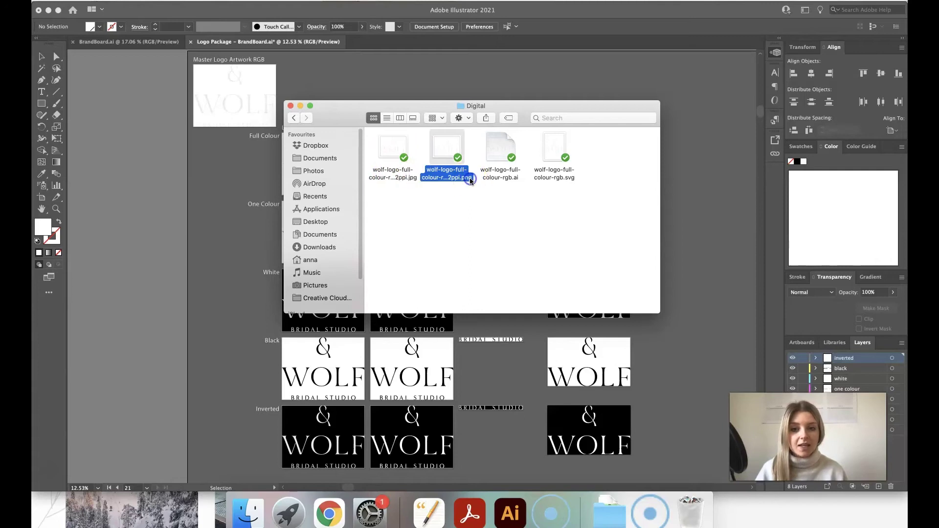
click(511, 177)
click(556, 176)
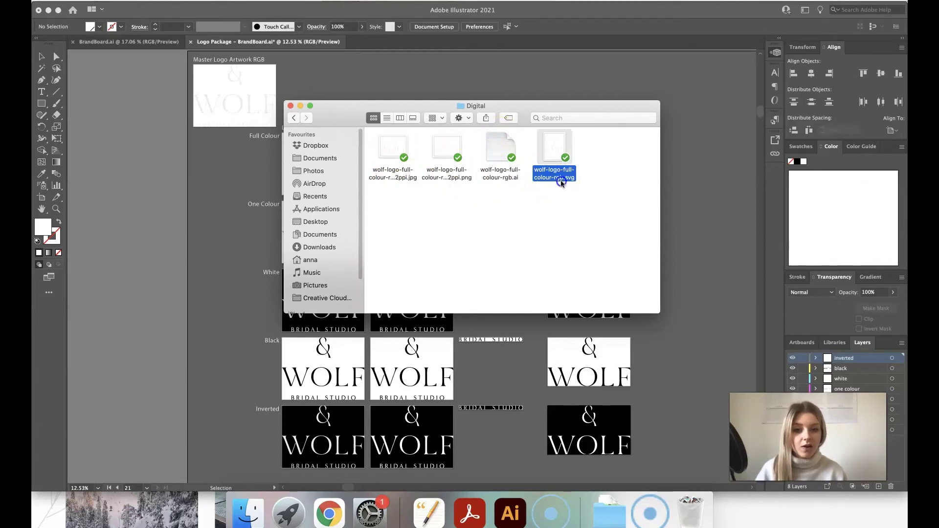
click(294, 118)
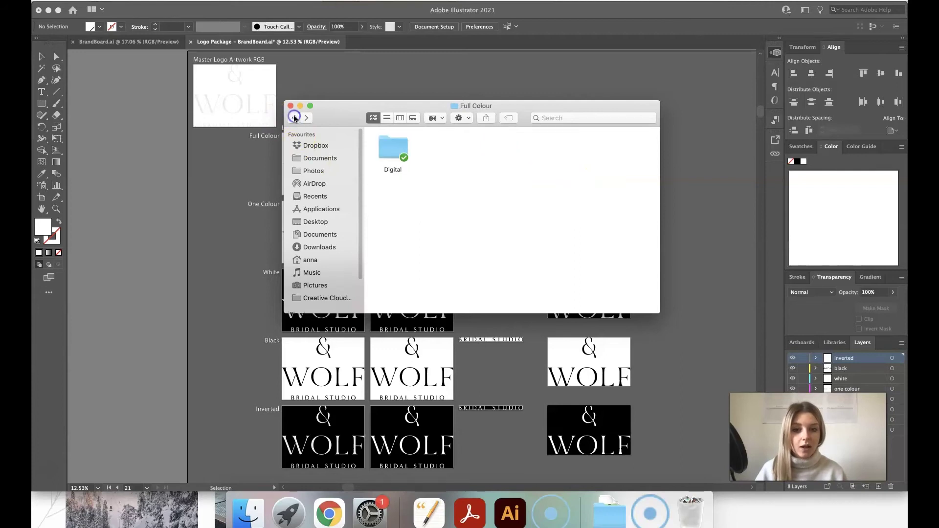
click(294, 118)
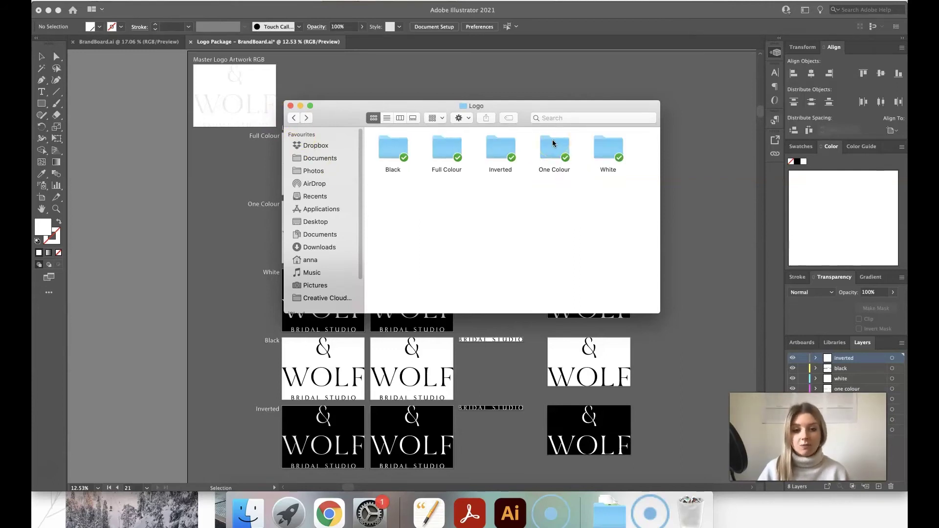
key(super+Up)
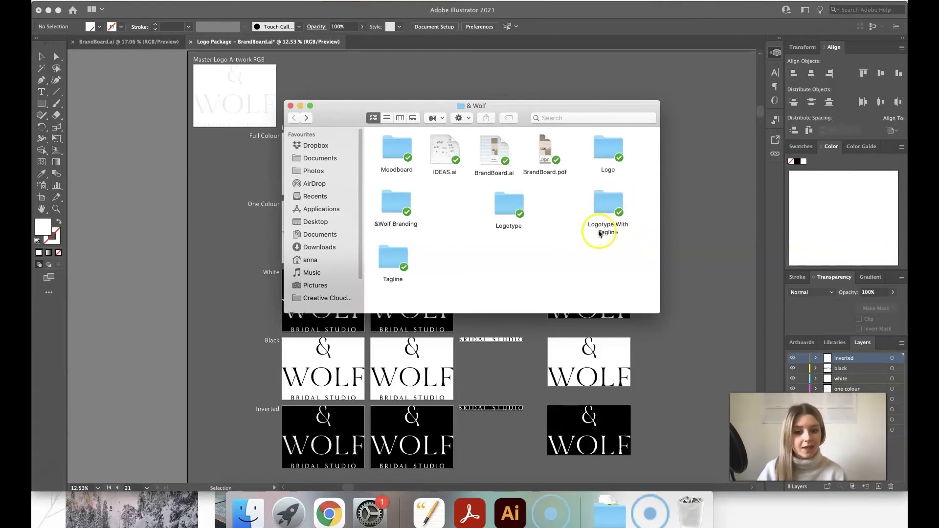
Step: Check the Logotype > Black > Digital folder, then open the Tagline folder
double_click(510, 208)
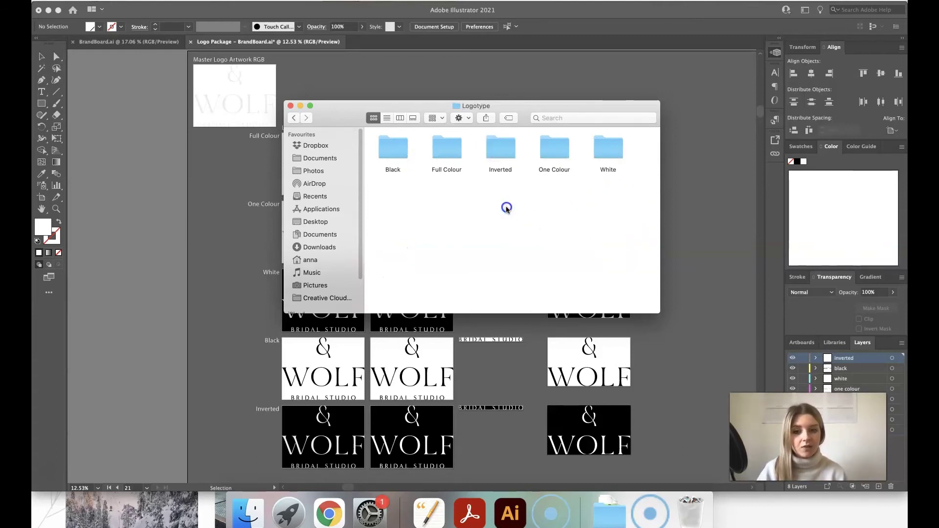
double_click(390, 151)
click(400, 154)
double_click(400, 154)
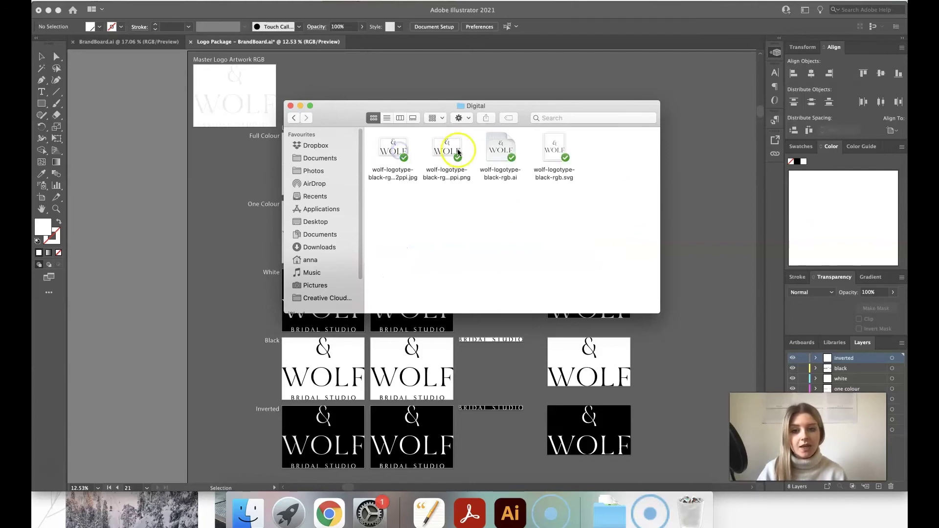
click(293, 118)
click(293, 118)
click(294, 118)
double_click(391, 256)
click(293, 118)
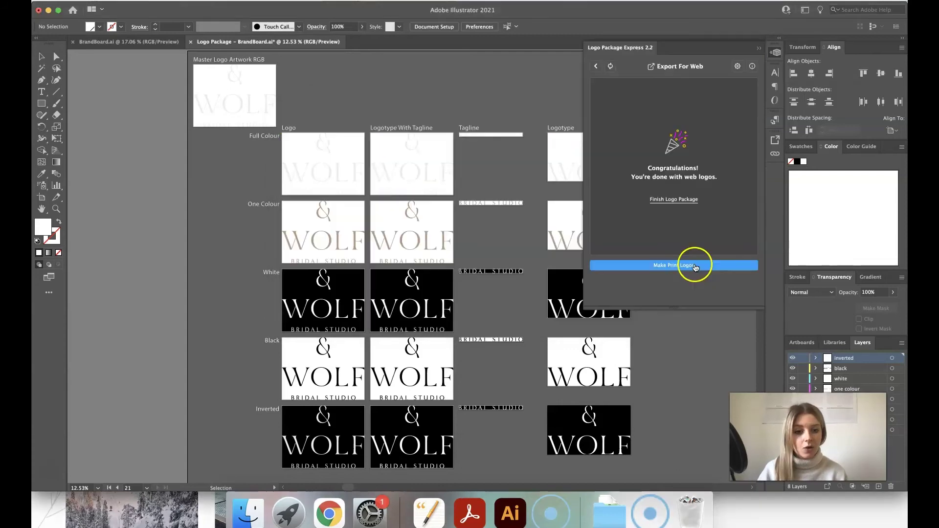
Step: Generate the print logo set and copy the tan brand colour from BrandBoard.ai
click(688, 265)
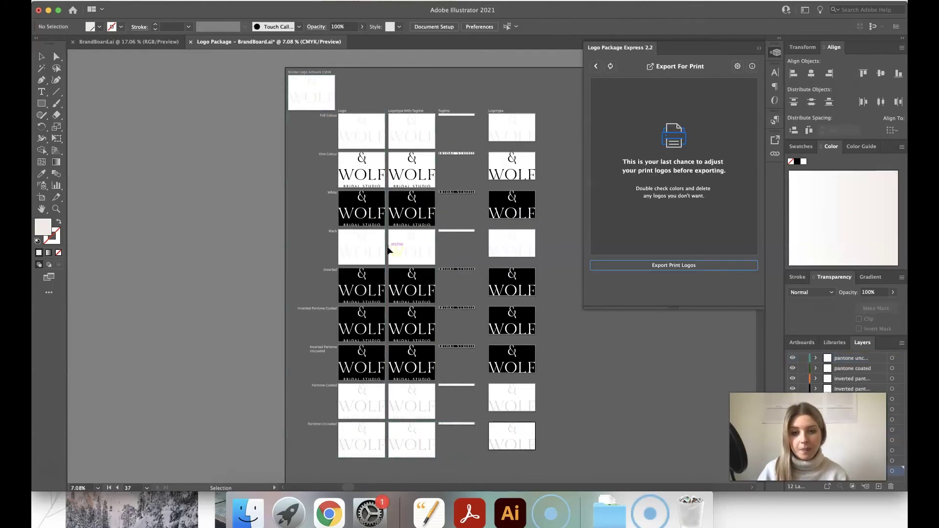
click(142, 44)
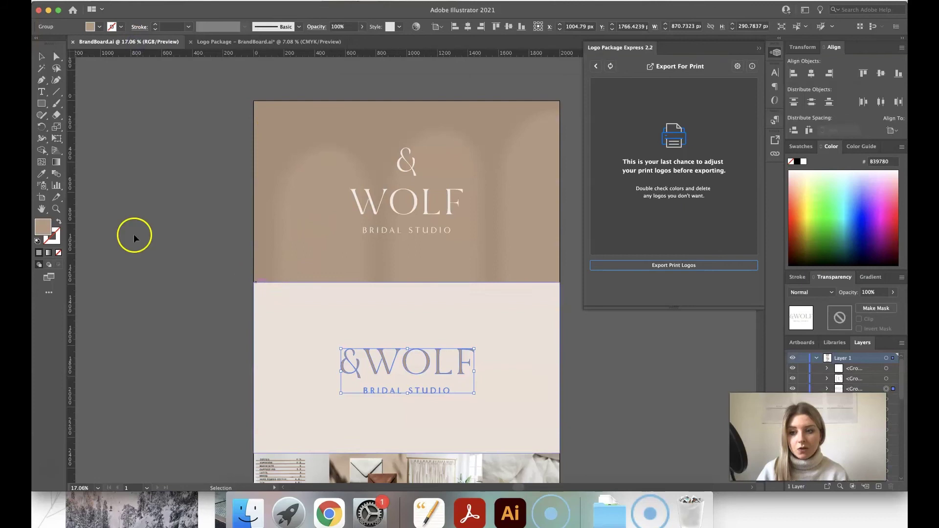
click(43, 227)
double_click(43, 227)
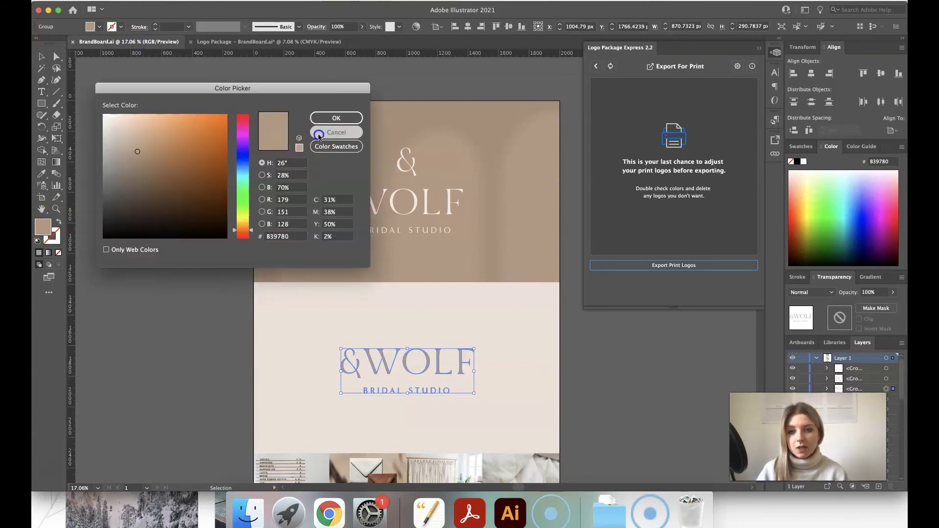
click(319, 135)
click(271, 43)
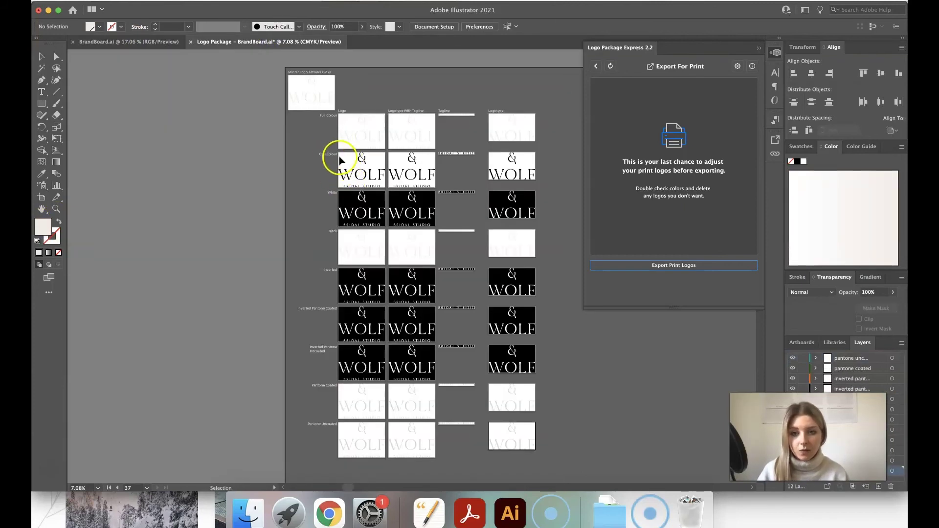
Step: Fill the print One Colour row with tan B39780
drag(338, 155, 539, 189)
double_click(42, 227)
text(839780)
key(Return)
click(224, 264)
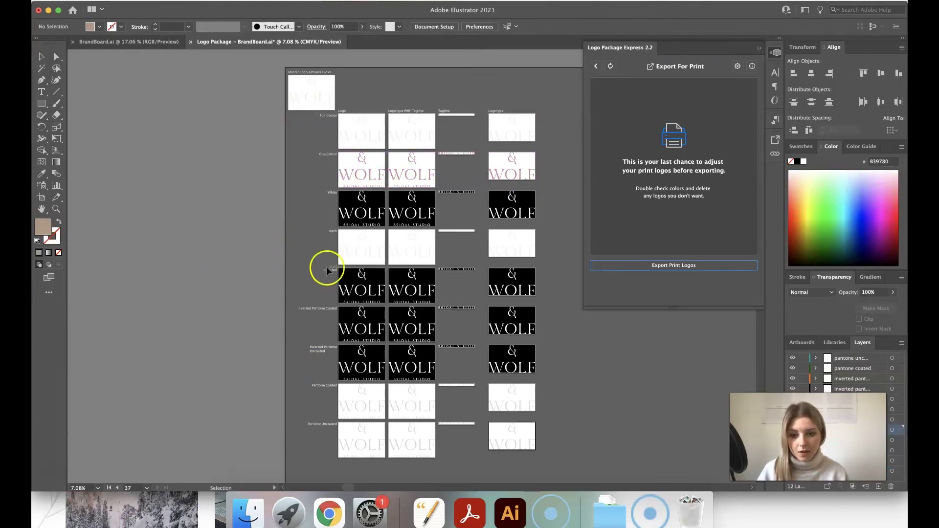
Step: Check the Black row logos and open the Export Print Logos settings
click(343, 235)
click(458, 256)
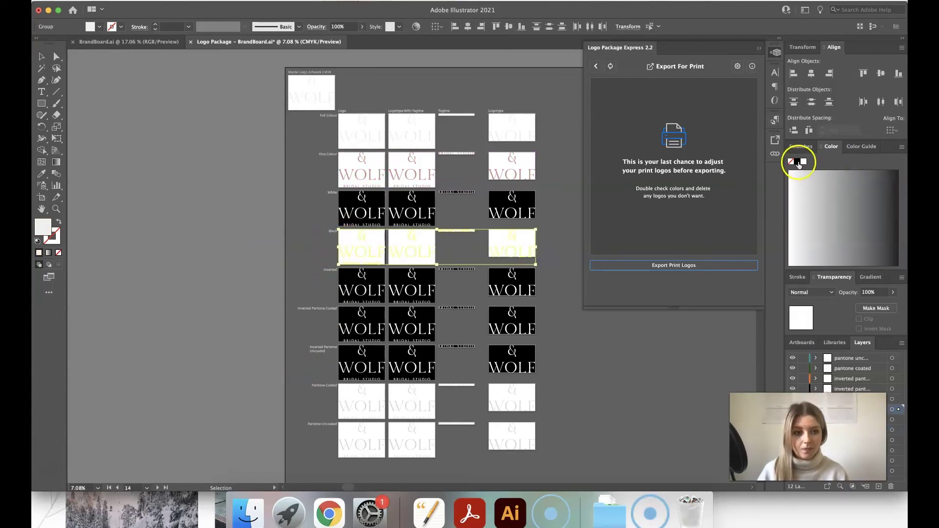
click(547, 230)
scroll(547, 230, up, 2)
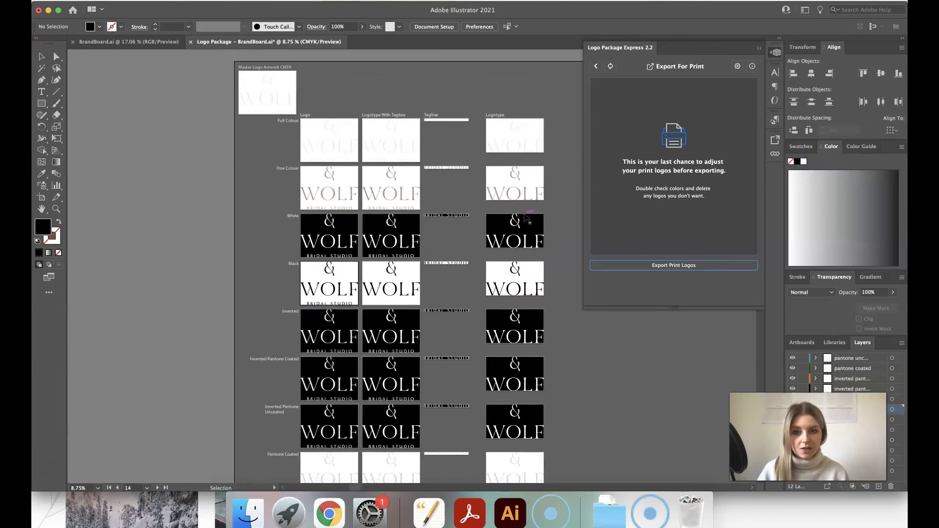
click(636, 264)
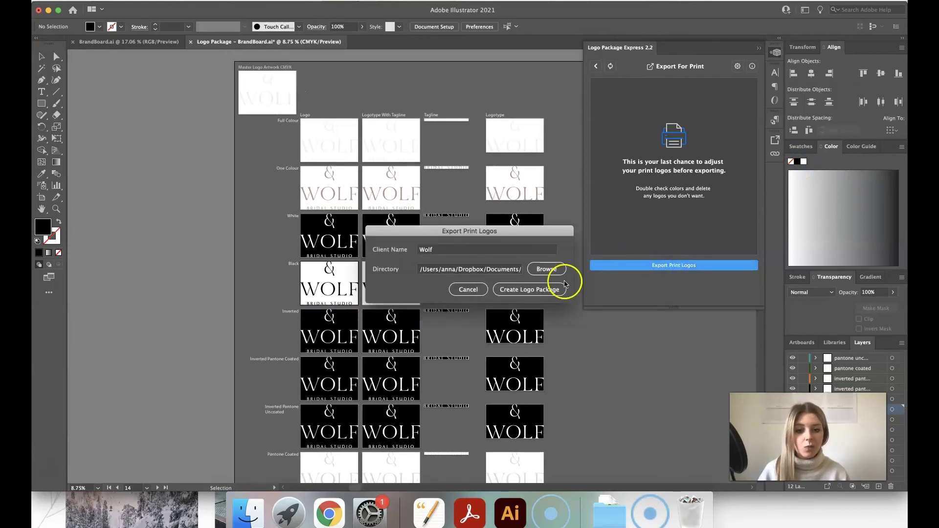
Step: Create the print logo package for the Wolf bridal studio logos from the Export Print Logos dialog
click(526, 291)
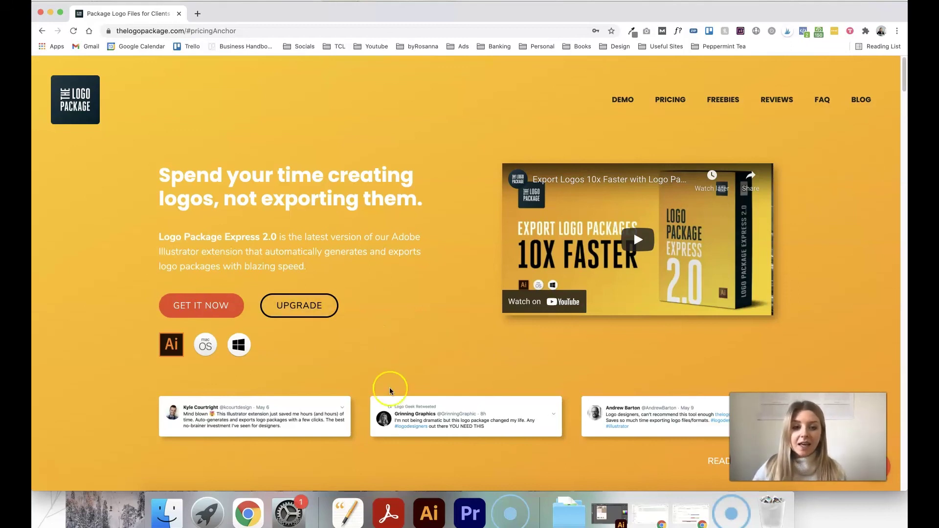
Step: Jump to the pricing section of the Logo Package Express website via the PRICING link
click(669, 99)
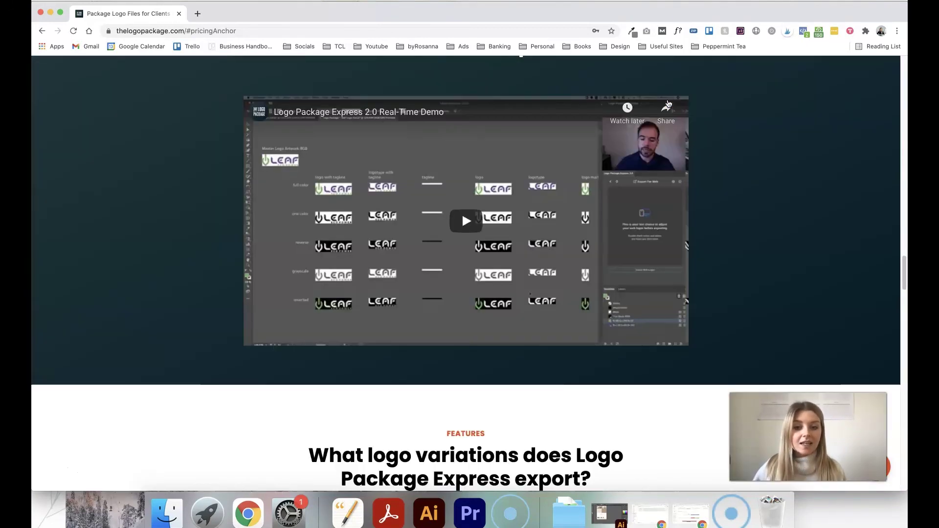